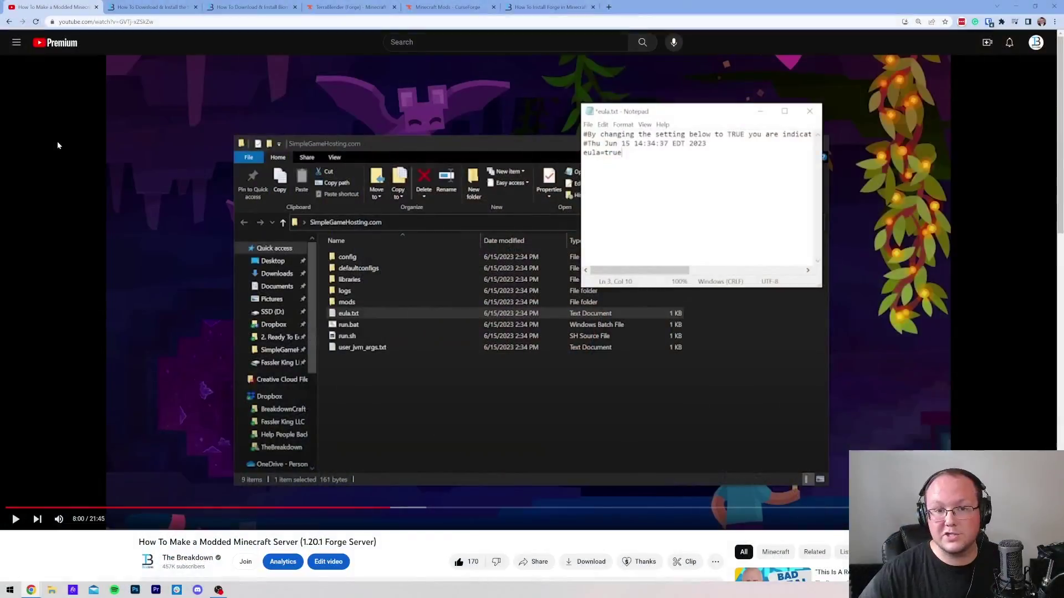
- Look through the description and comments of the modded Minecraft server tutorial video
scroll(307, 266, "down", 4)
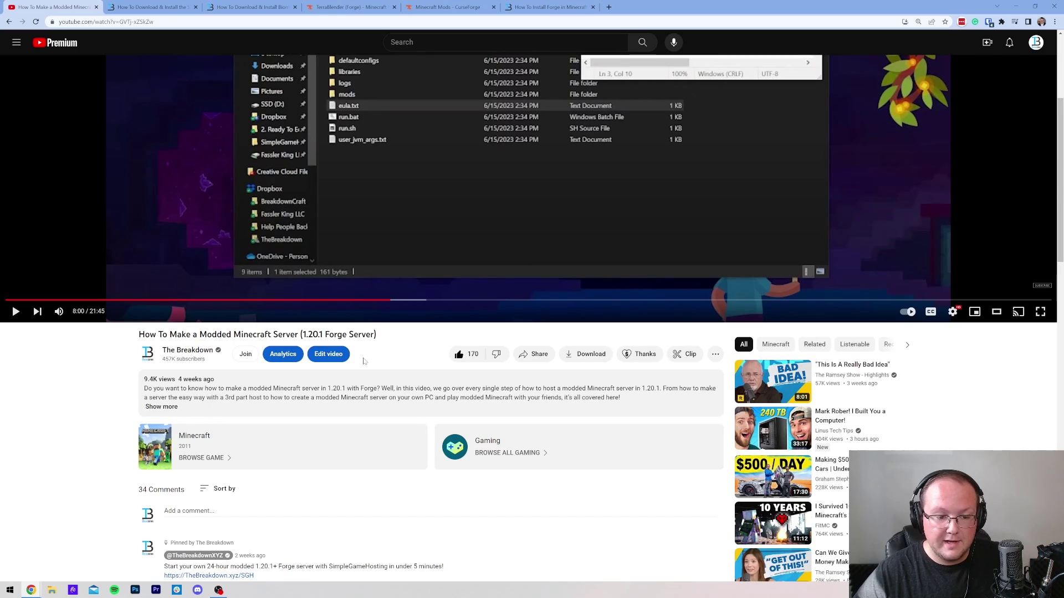
scroll(363, 361, "down", 2)
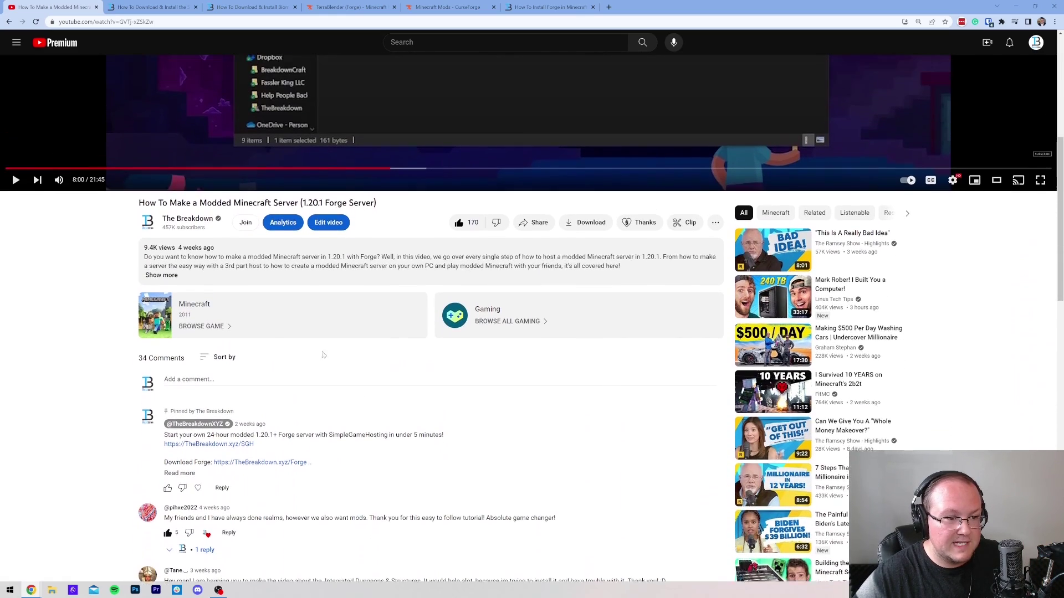
scroll(300, 349, "up", 3)
scroll(254, 348, "down", 1)
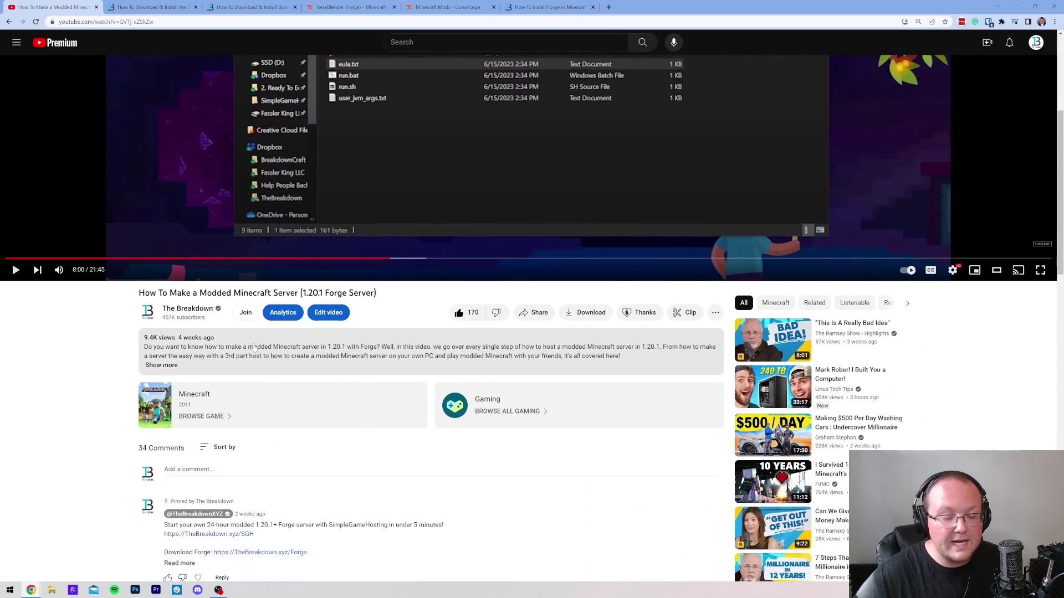
scroll(253, 348, "down", 3)
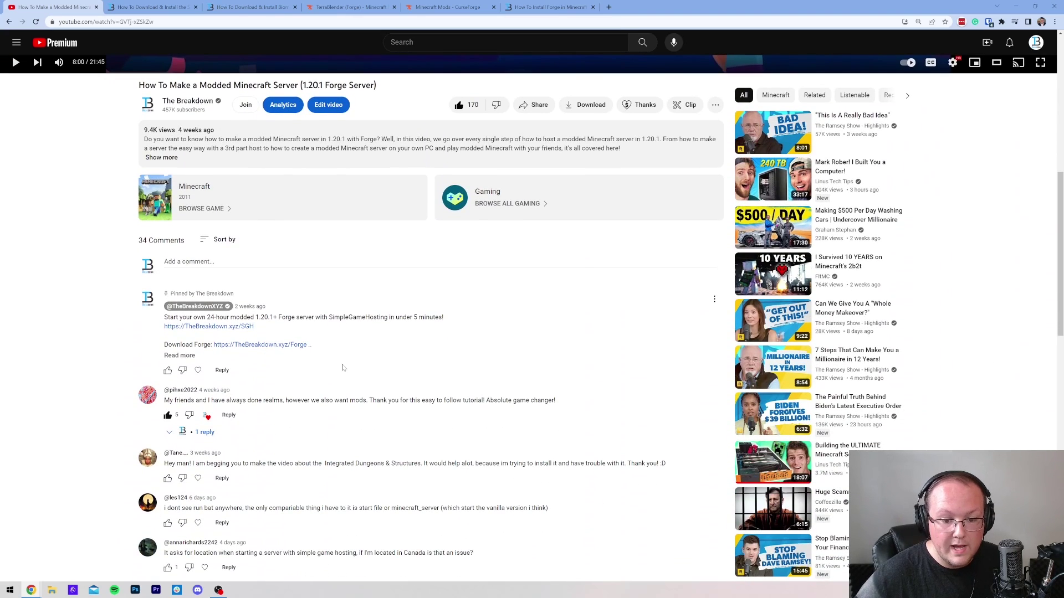
scroll(336, 345, "up", 7)
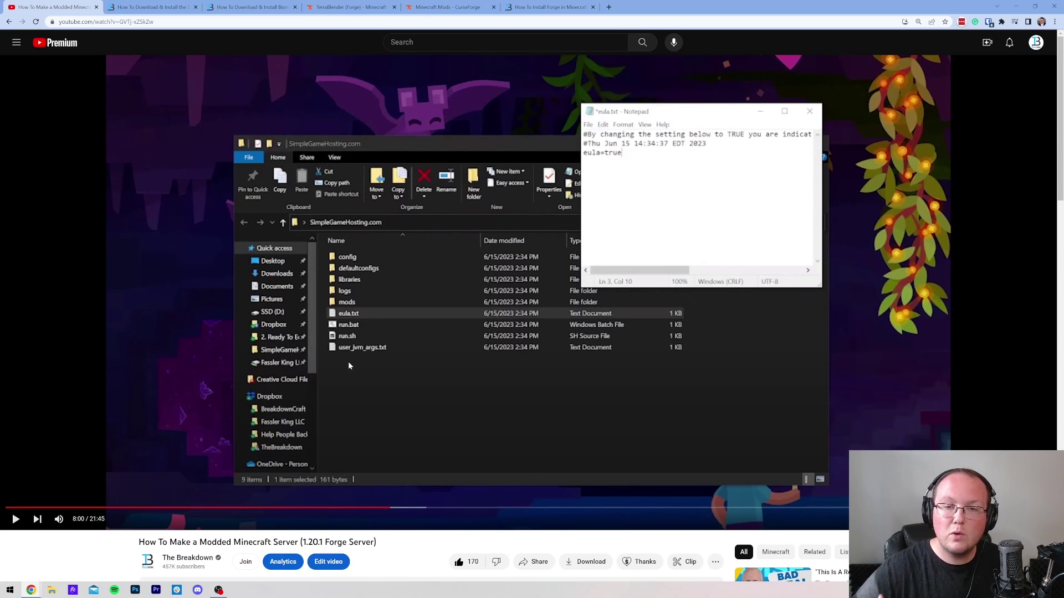
- Check the contents of the Forge 1.20.1 Server folder on the desktop and close it
left_click(1018, 6)
double_click(357, 139)
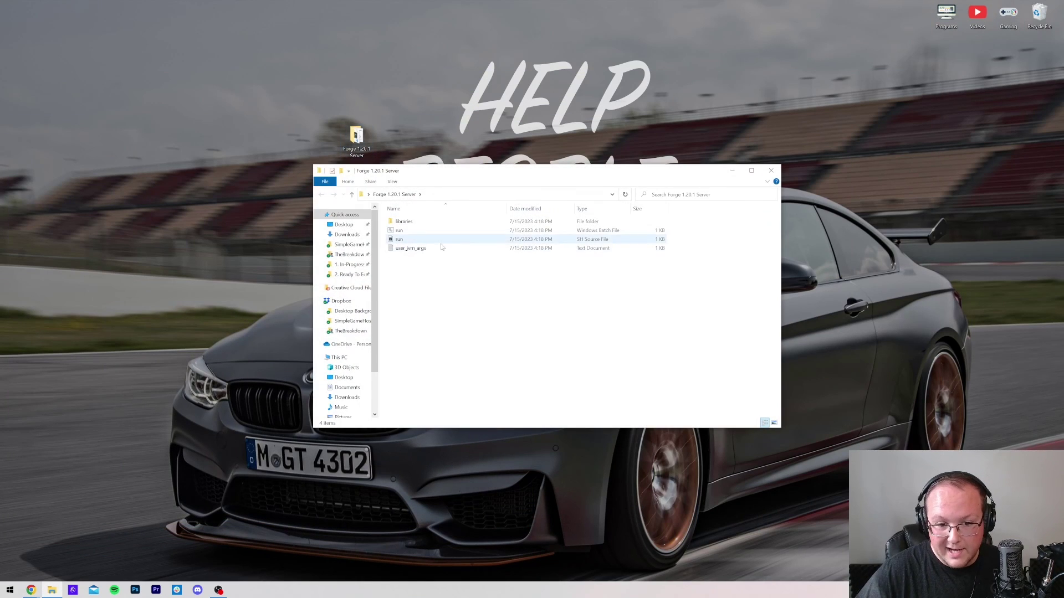
left_click(771, 171)
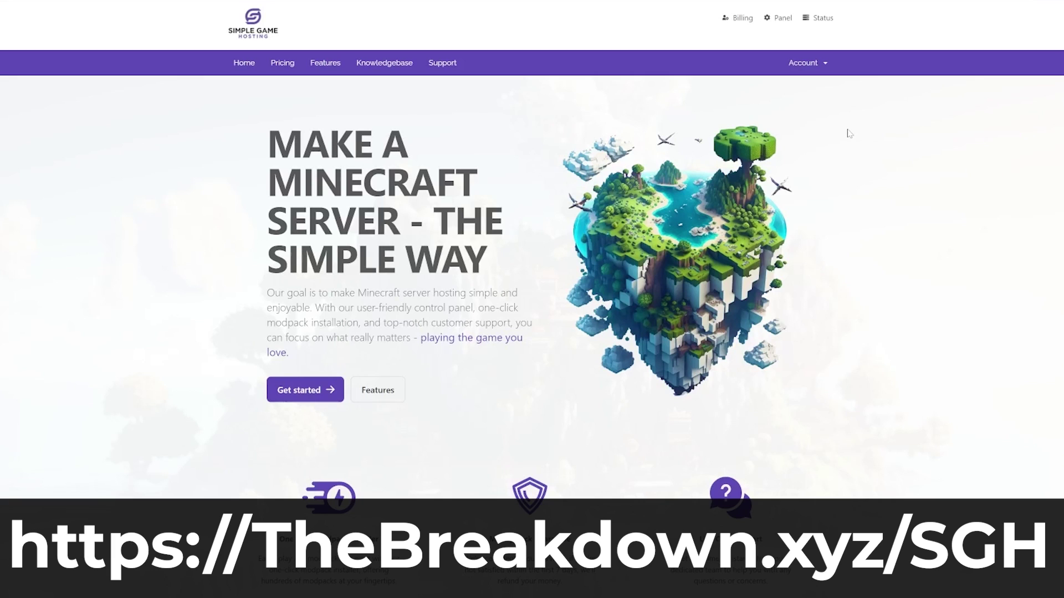
- Review the Simple Game Hosting home page highlights, including the modpack installer, DDoS protection and live chat support
scroll(850, 133, "down", 6)
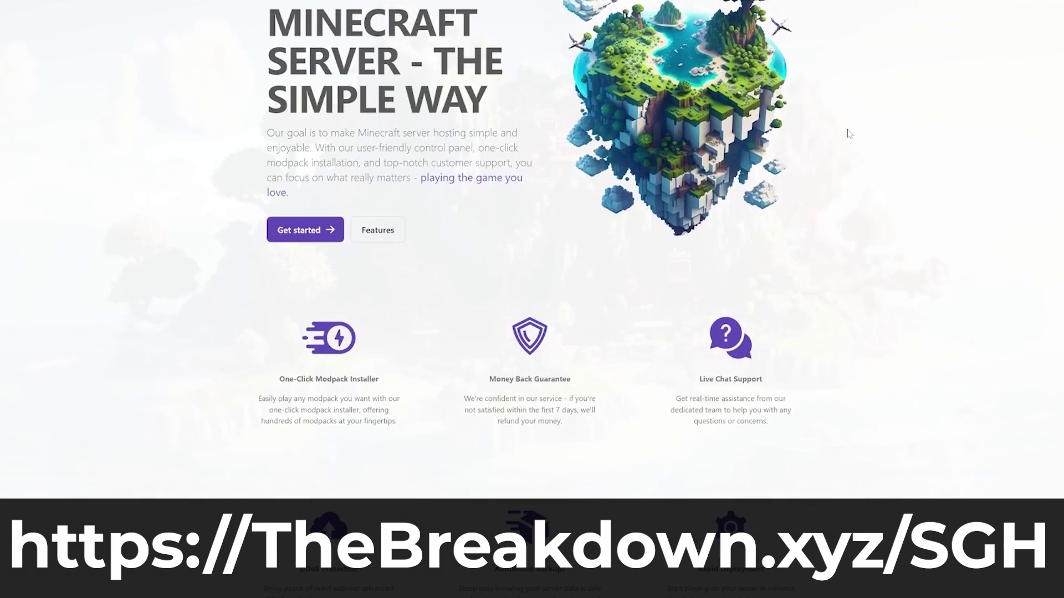
left_click_drag(405, 220, 278, 220)
left_click(219, 280)
left_click_drag(297, 413, 344, 410)
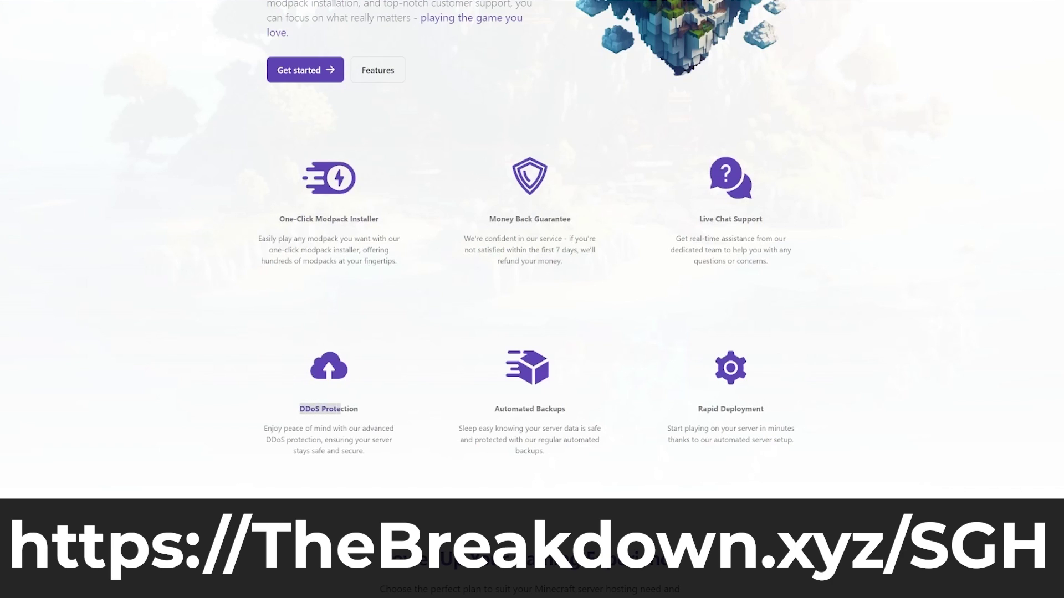
left_click(406, 416)
left_click_drag(689, 228, 765, 222)
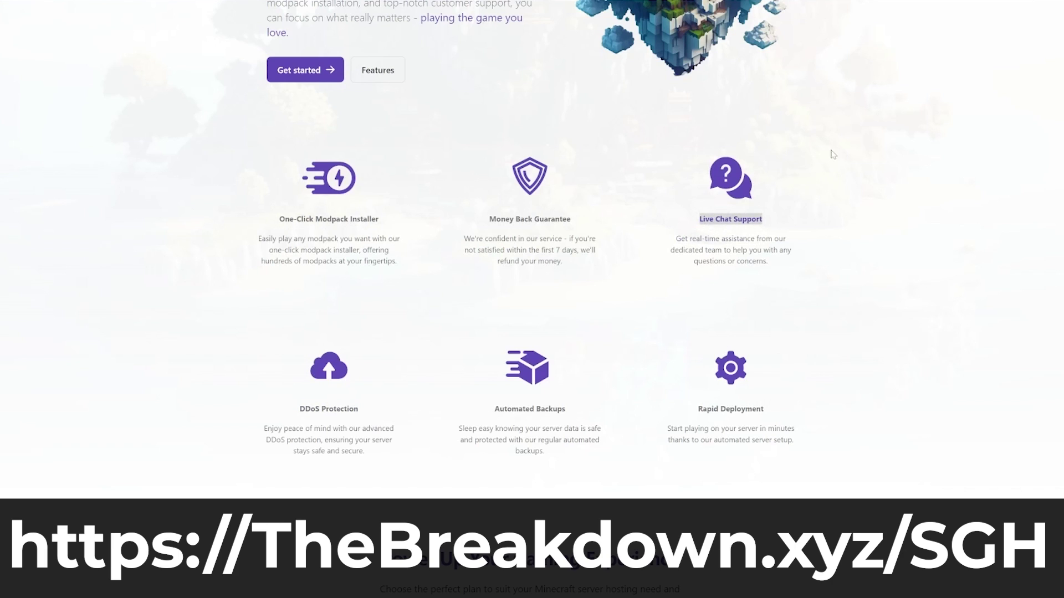
left_click(662, 219)
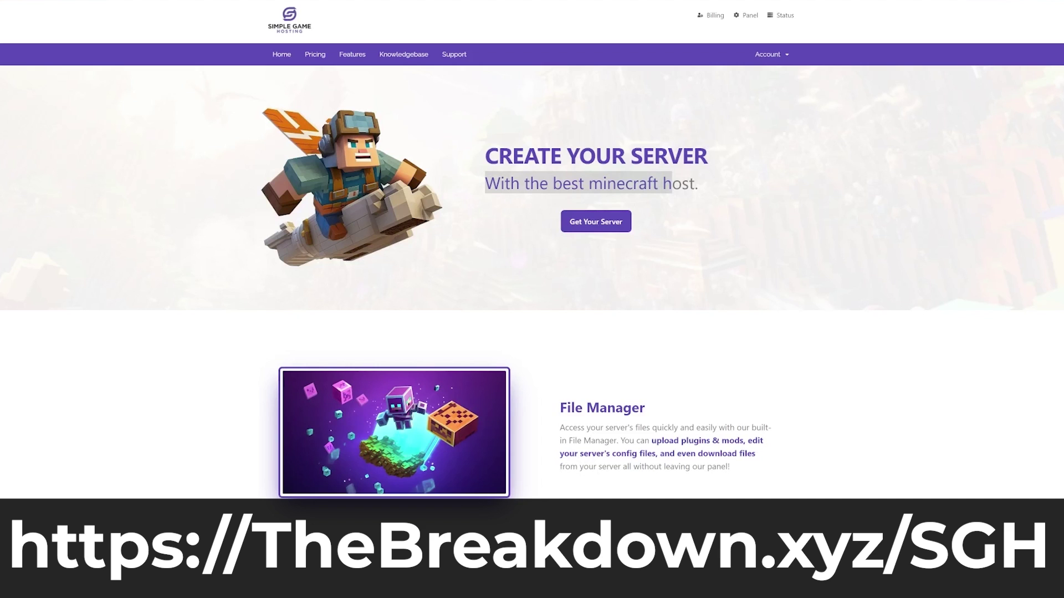
- Read through the hosting features page, from the file manager and modpacks to the PaperMC and PurPur server types
scroll(737, 264, "down", 1)
scroll(737, 265, "down", 8)
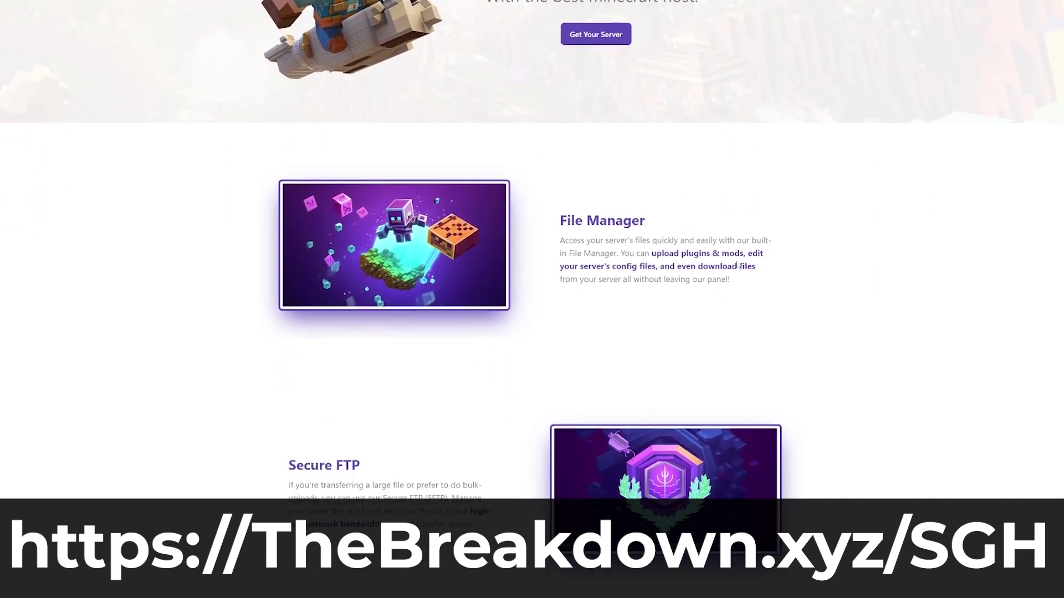
scroll(737, 256, "down", 2)
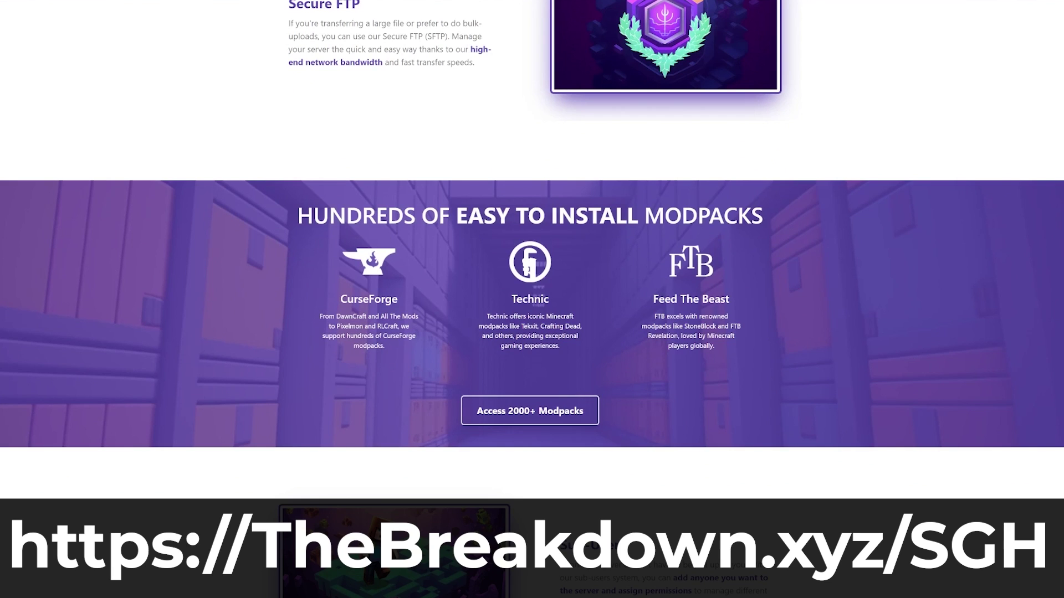
scroll(459, 364, "down", 1)
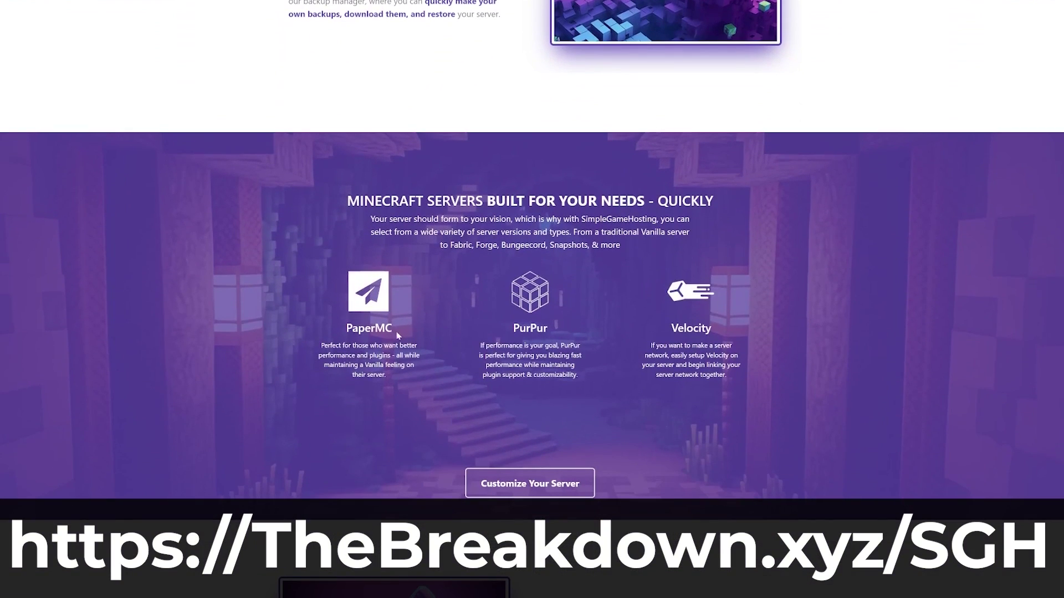
left_click_drag(396, 335, 353, 328)
left_click_drag(502, 332, 536, 329)
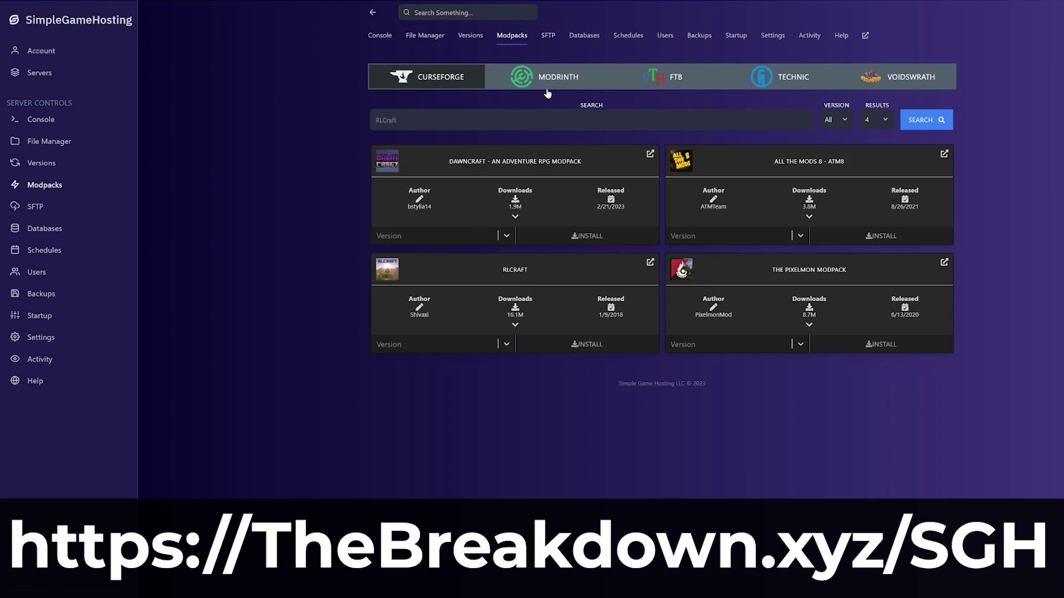
- Search the CurseForge modpacks with 12 results shown, and browse the Modrinth and FTB modpack sources
left_click(876, 124)
left_click(875, 153)
left_click(924, 126)
scroll(721, 349, "down", 2)
scroll(722, 349, "down", 2)
scroll(665, 277, "up", 4)
left_click(560, 81)
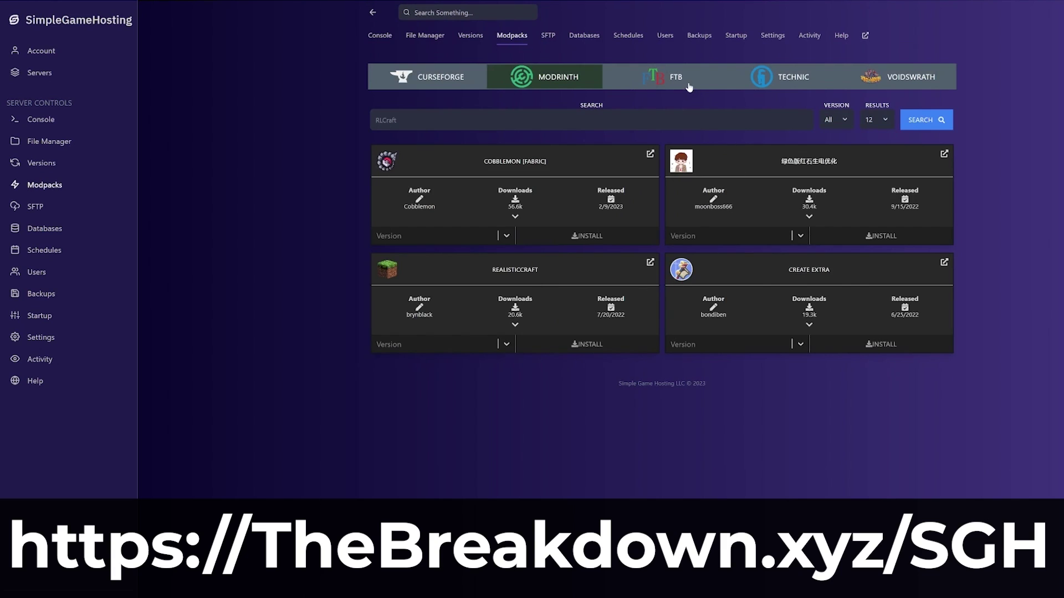
left_click(689, 87)
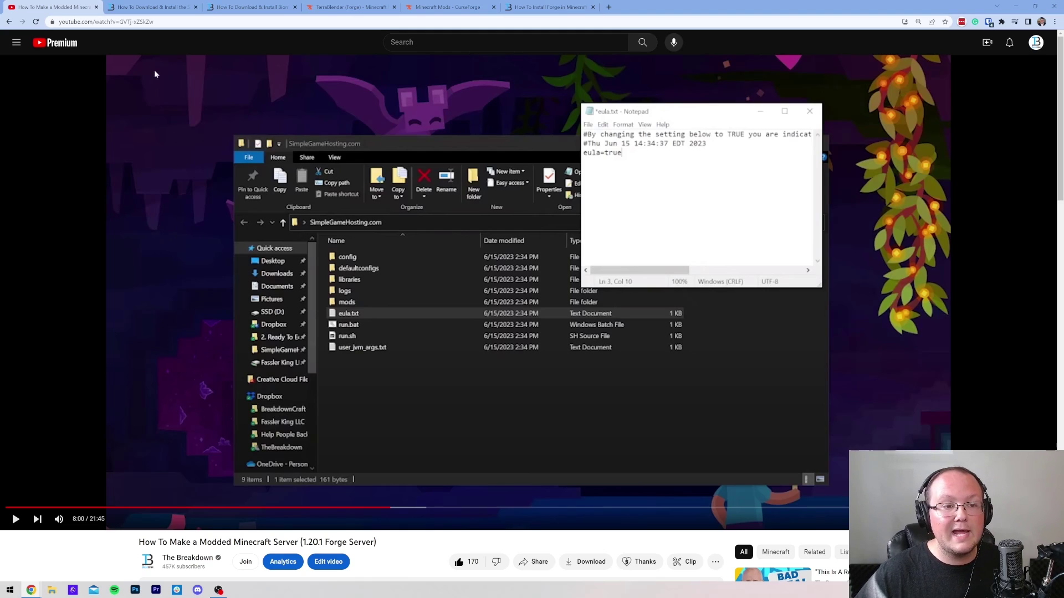
- Open the Spark mod article on TheBreakdown and follow its download link to the mod's CurseForge page
left_click(165, 8)
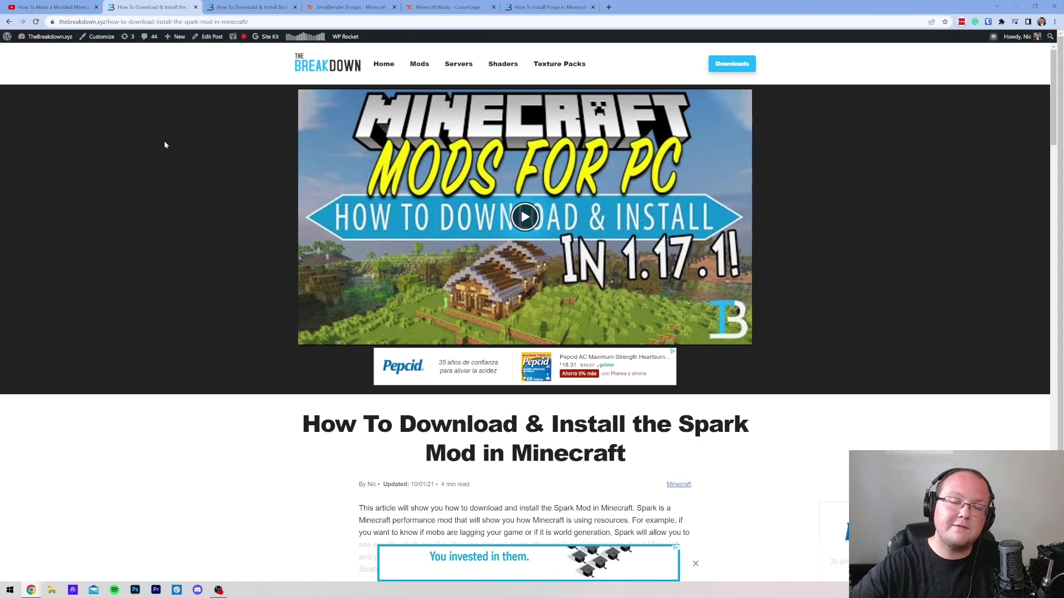
scroll(200, 228, "down", 2)
scroll(200, 228, "down", 4)
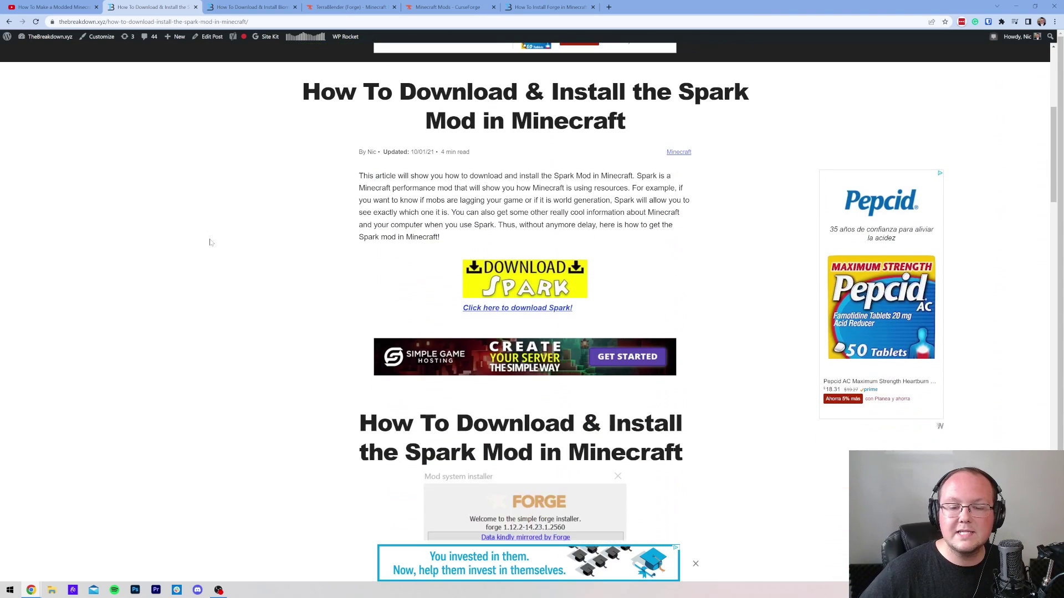
left_click(523, 270)
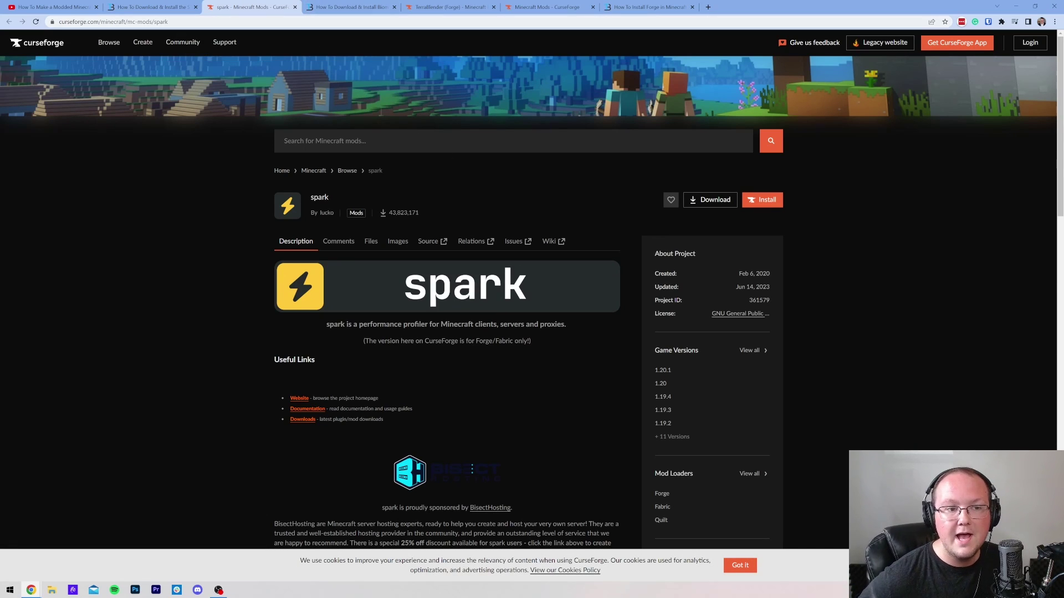
- Look over the open mod pages: Biomes O' Plenty, TerraBlender, the CurseForge mod list and the Spark article
left_click(150, 6)
left_click(349, 6)
left_click(457, 7)
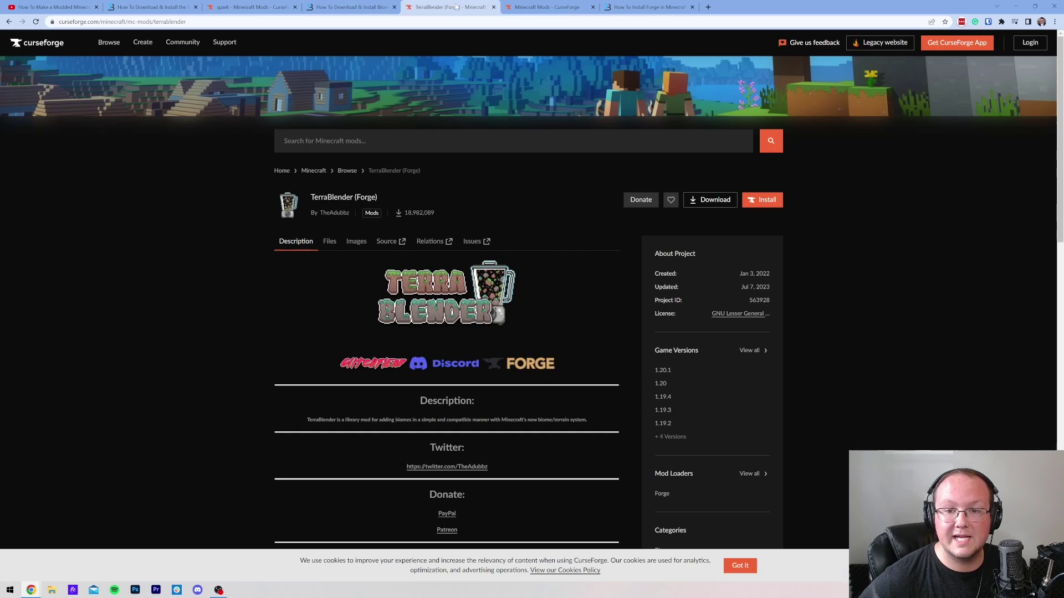
left_click(546, 7)
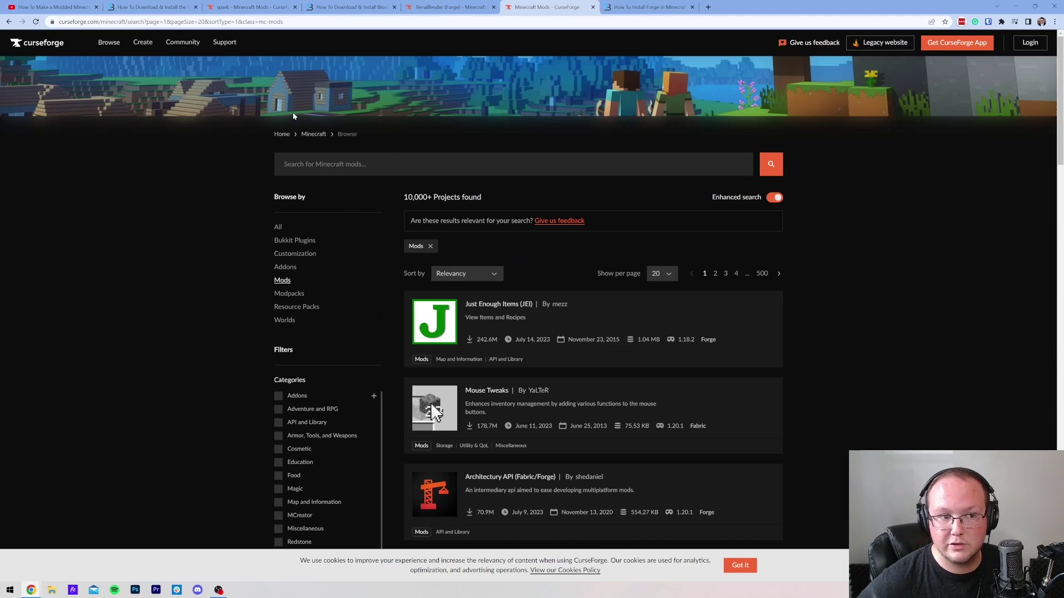
left_click(150, 7)
left_click(242, 6)
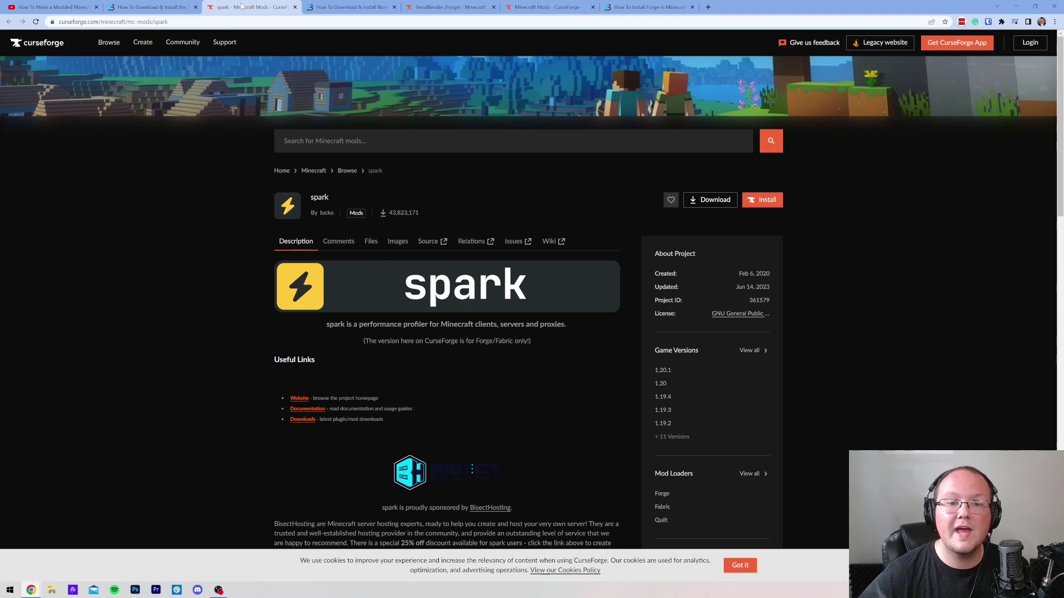
left_click(150, 6)
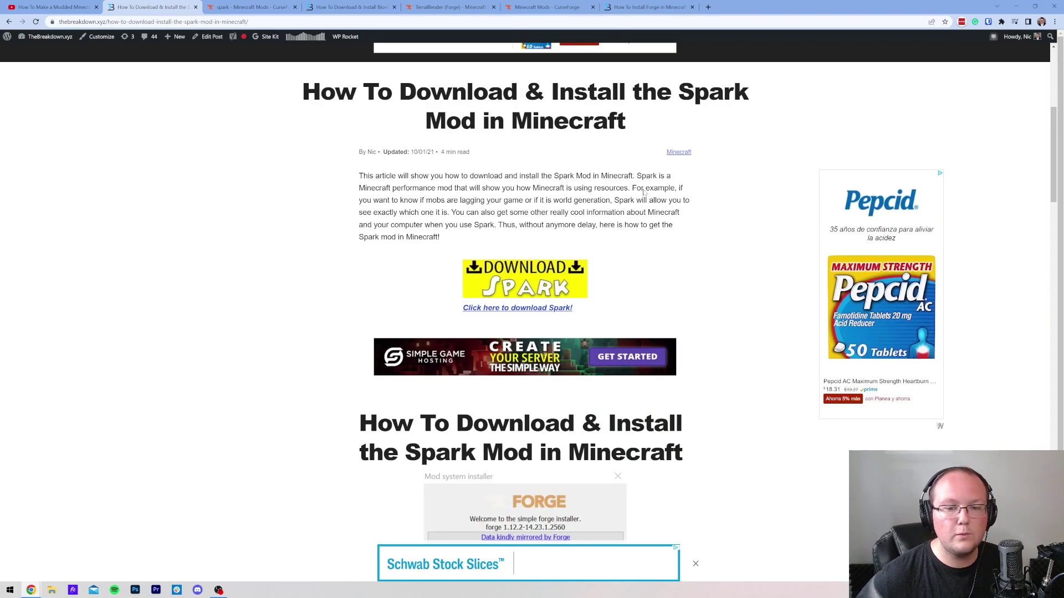
scroll(279, 57, "down", 4)
scroll(278, 58, "up", 4)
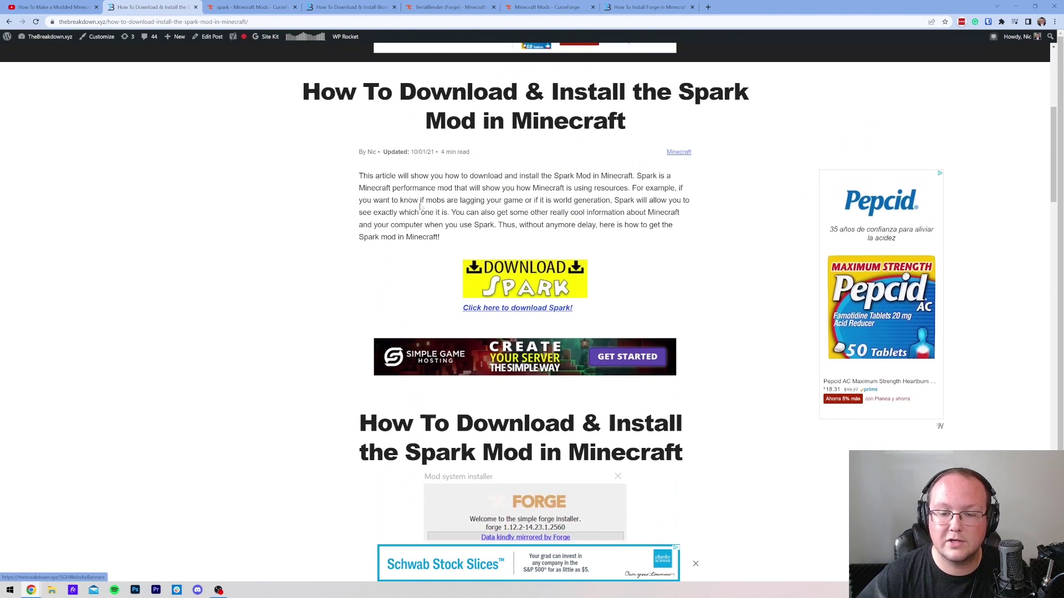
- Download the 1.10.42 (Forge 1.20.1) file of the Spark mod from its CurseForge file list
left_click(248, 7)
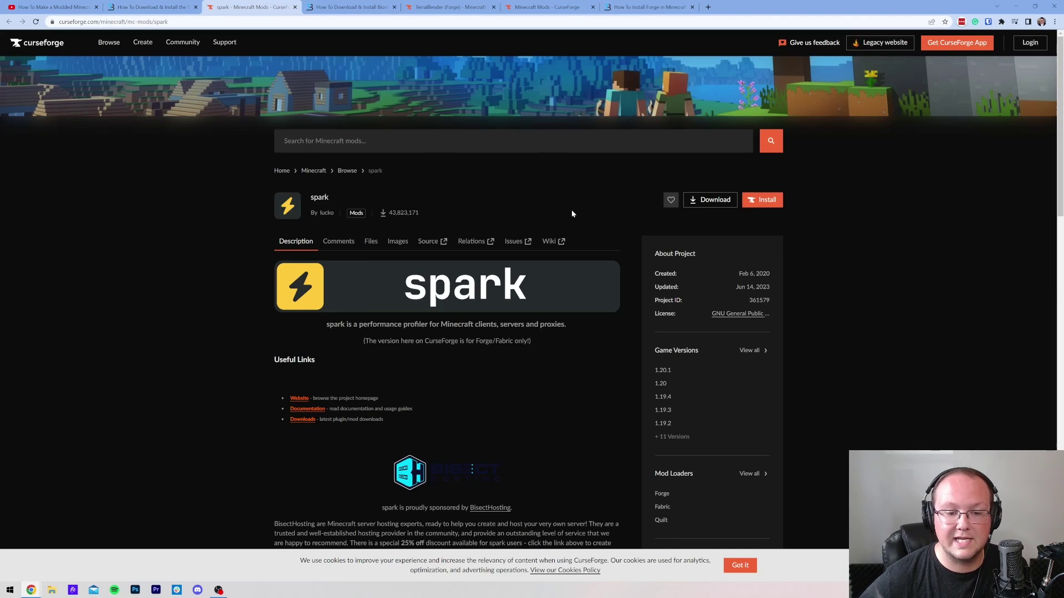
scroll(565, 203, "down", 3)
left_click(377, 81)
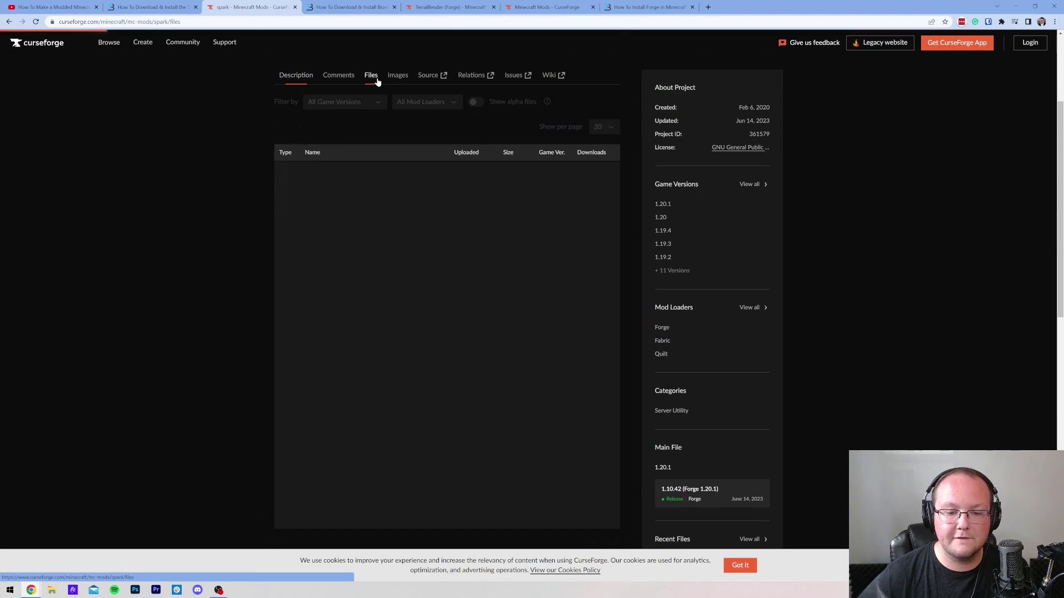
scroll(388, 313, "down", 2)
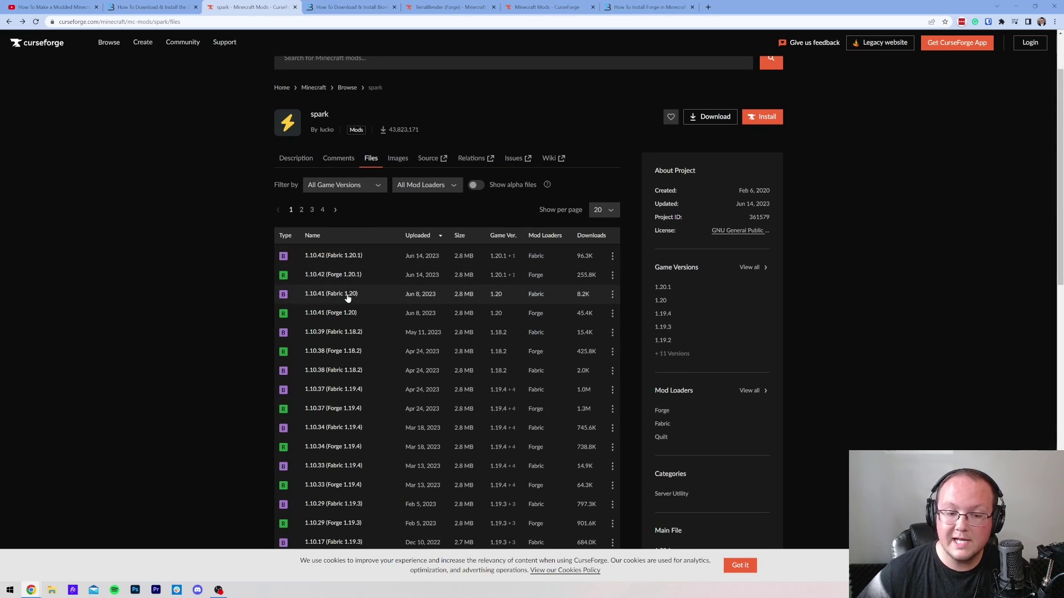
scroll(341, 278, "down", 1)
scroll(341, 277, "down", 1)
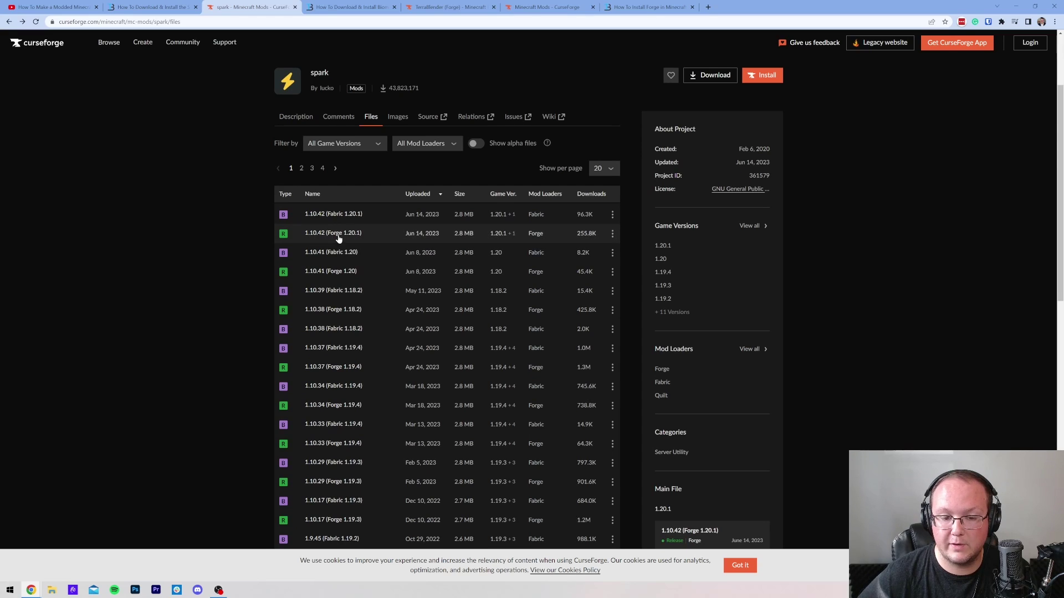
left_click(612, 234)
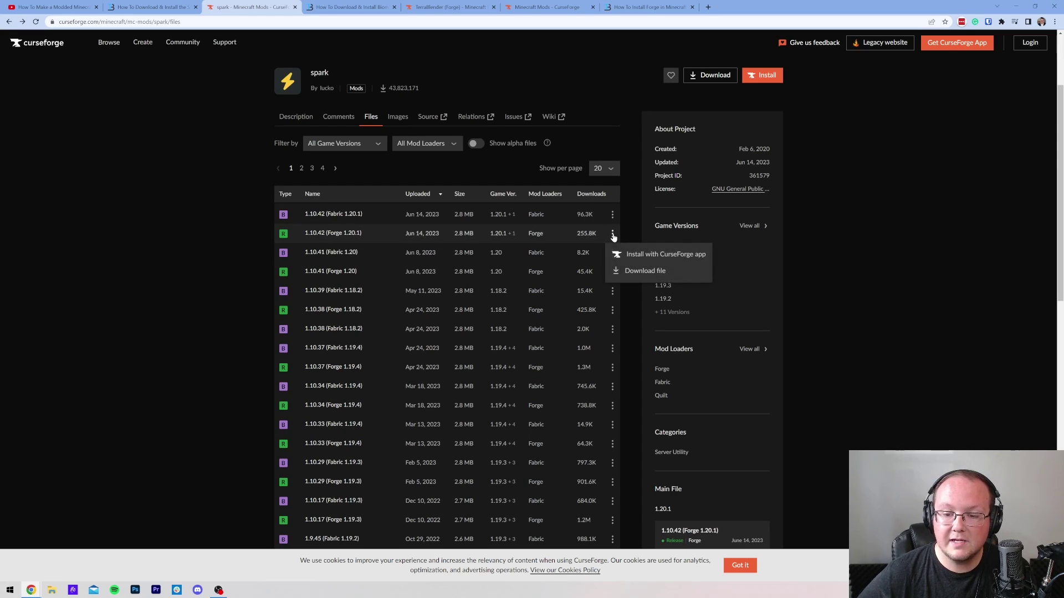
left_click(628, 271)
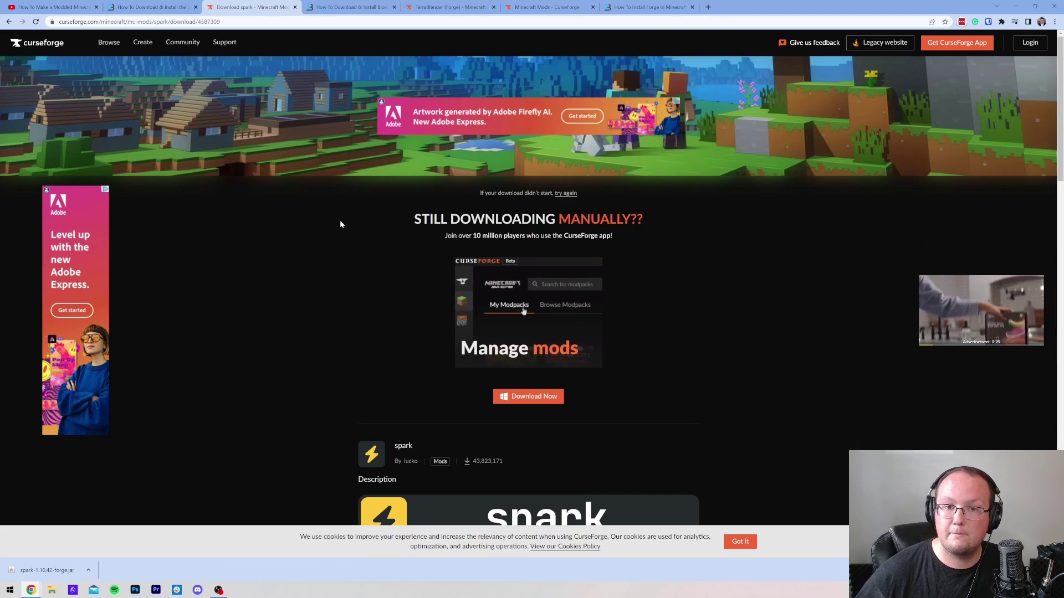
- Look at the Biomes O' Plenty and Forge installation articles and return to the Spark download page
left_click(370, 6)
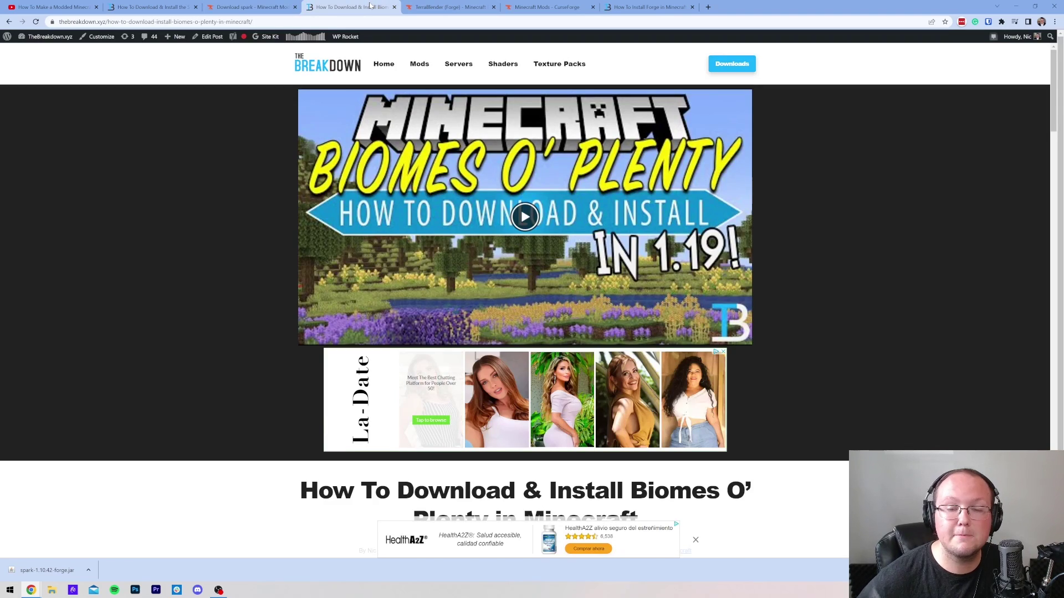
left_click(250, 8)
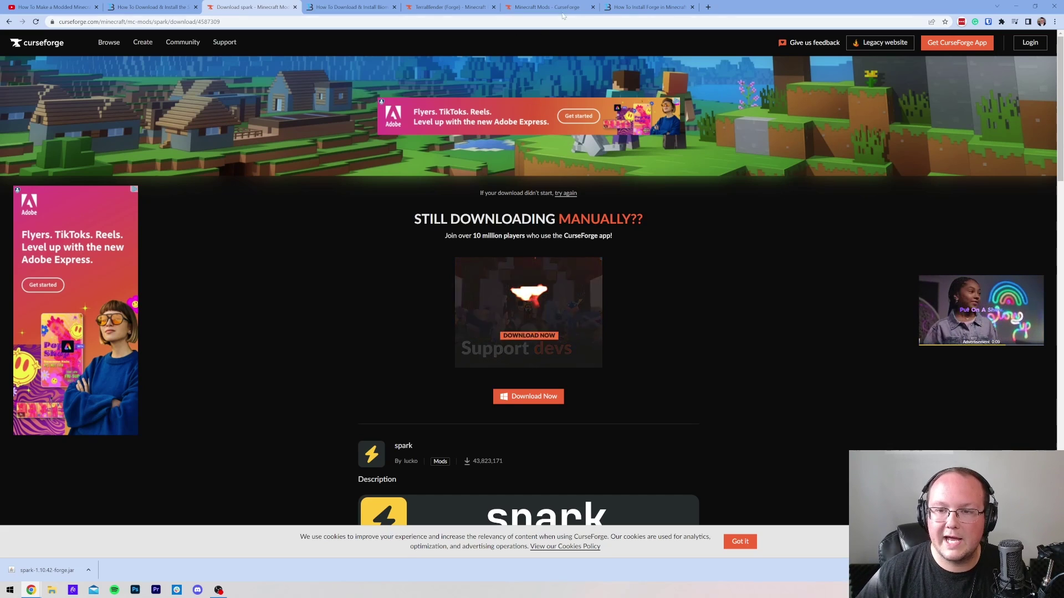
left_click(646, 11)
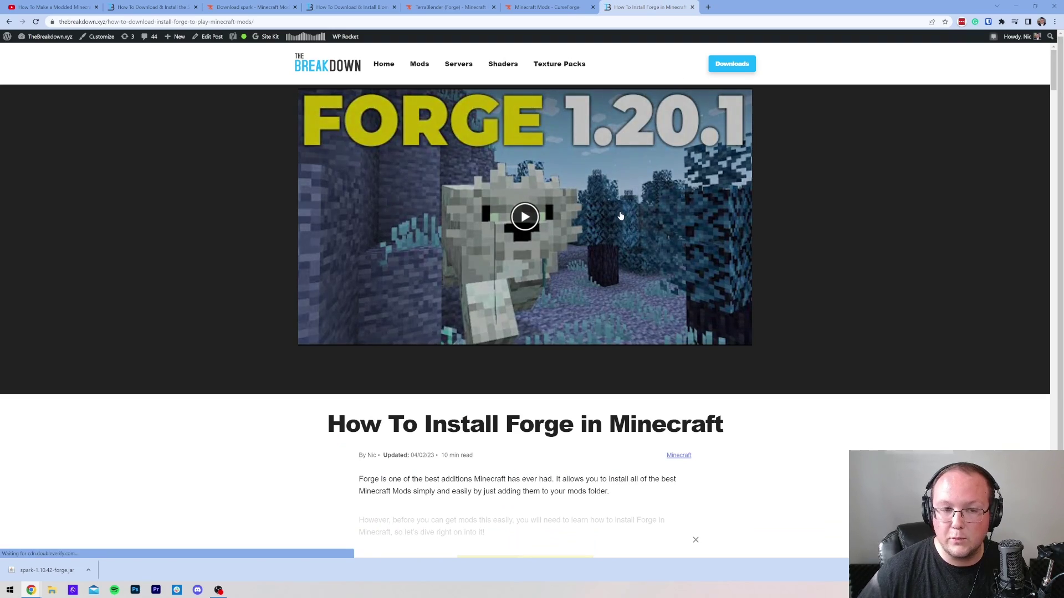
left_click(244, 6)
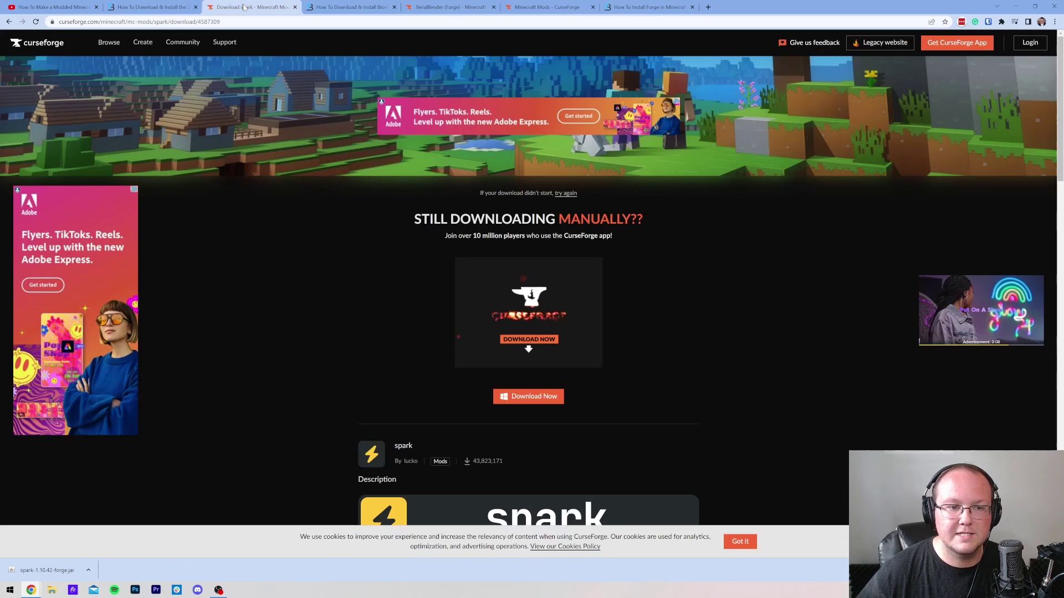
- Follow the Biomes O' Plenty article's download link to CurseForge and read the TerraBlender requirement in the mod's description
left_click(316, 8)
scroll(523, 302, "down", 6)
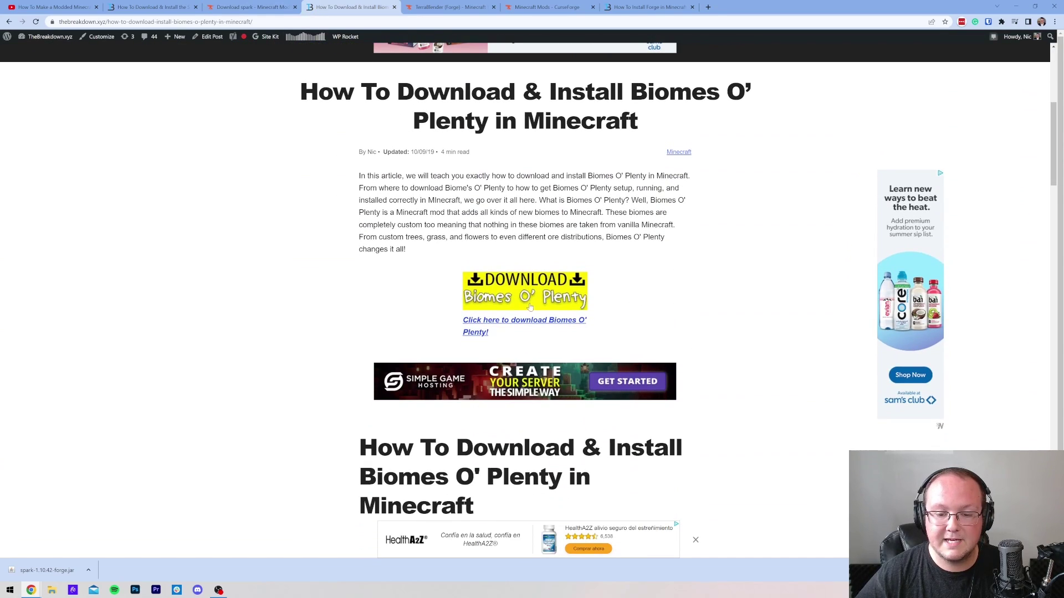
left_click(524, 302)
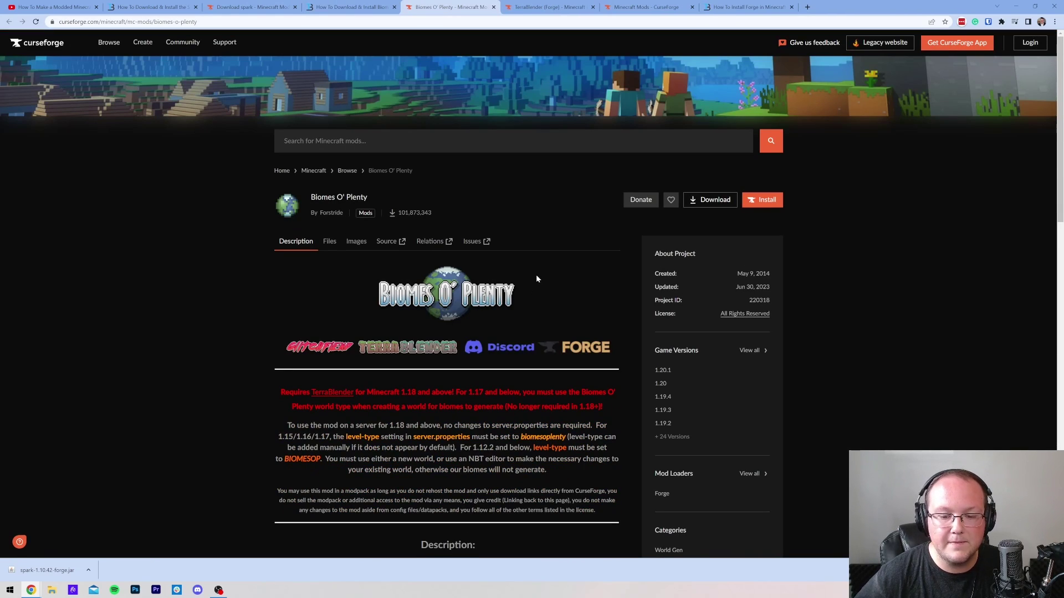
scroll(527, 270, "down", 2)
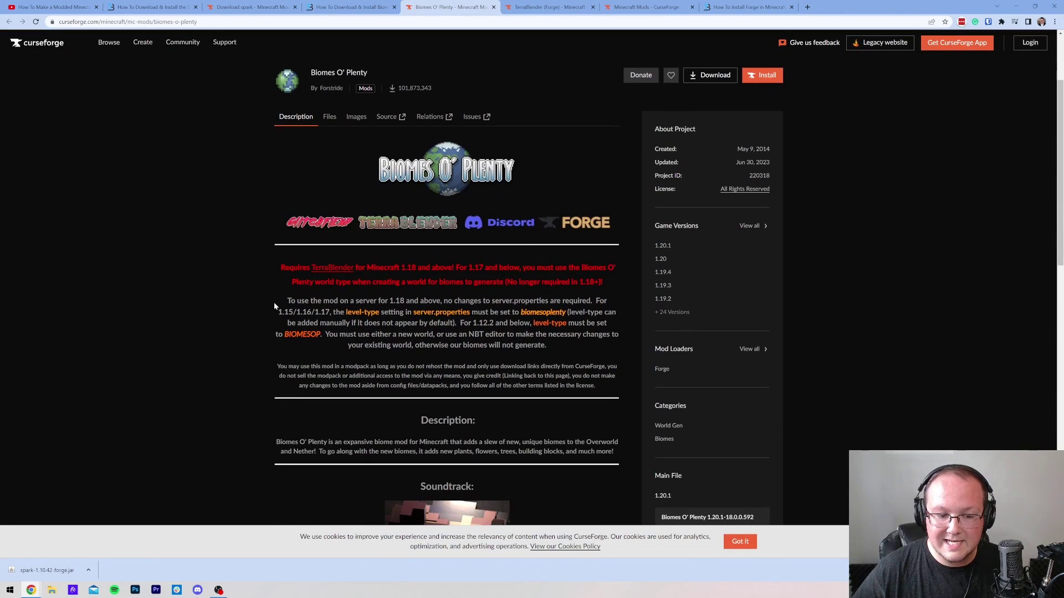
left_click_drag(276, 270, 386, 265)
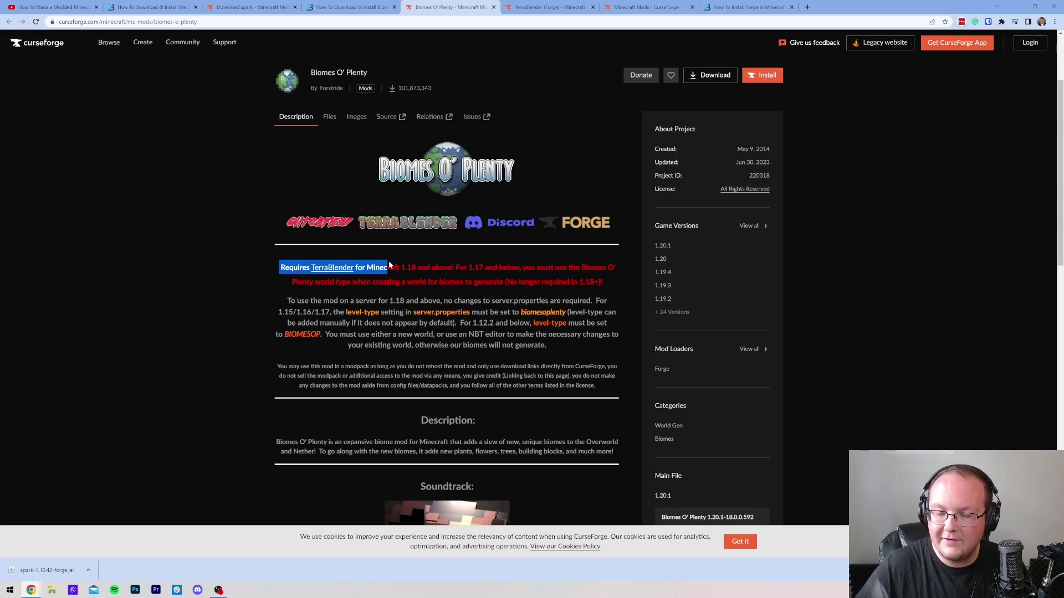
left_click(389, 265)
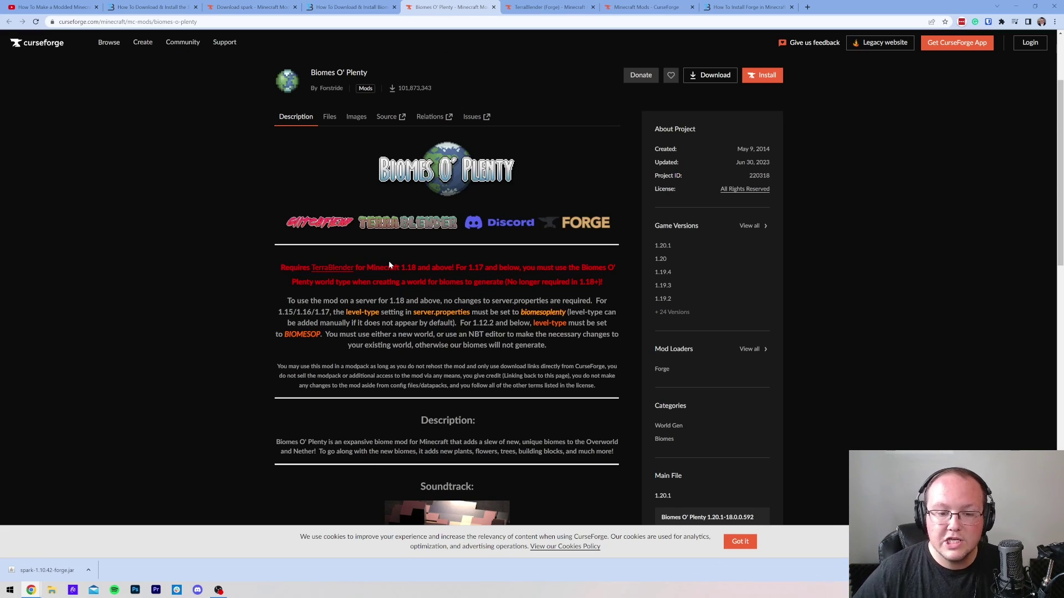
scroll(305, 408, "down", 3)
scroll(351, 311, "up", 5)
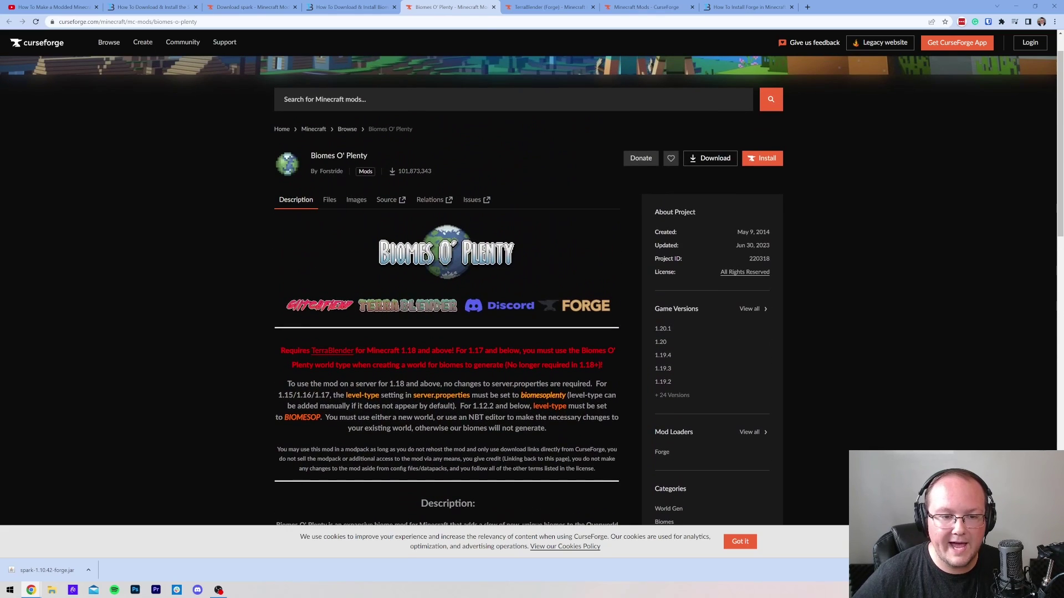
- Download the Jun 30, 2023 Forge 1.20.1 file of Biomes O' Plenty from its CurseForge file list
left_click(330, 200)
scroll(458, 338, "down", 1)
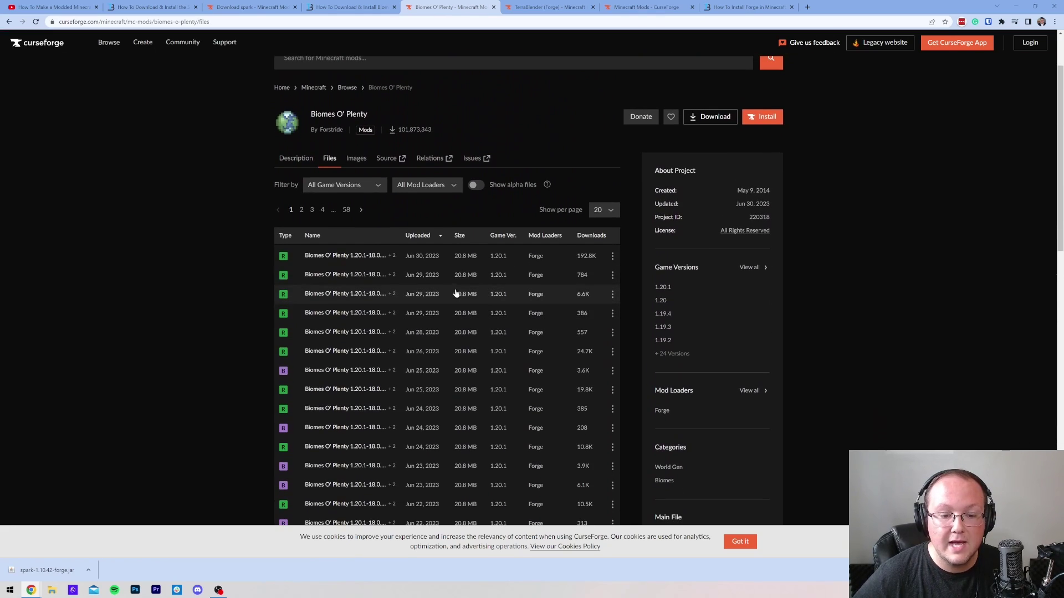
left_click(612, 255)
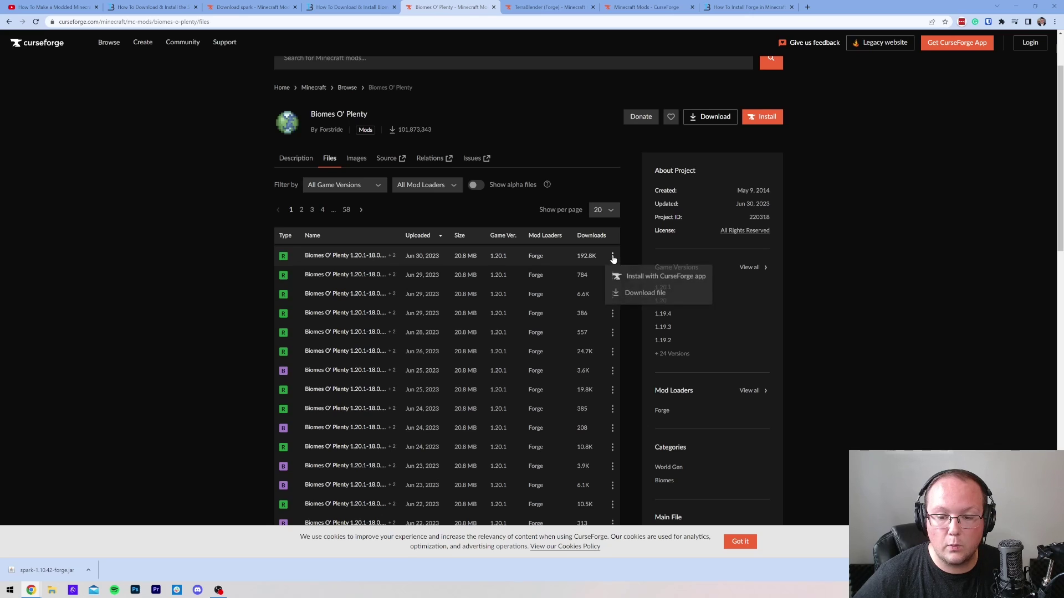
left_click(627, 291)
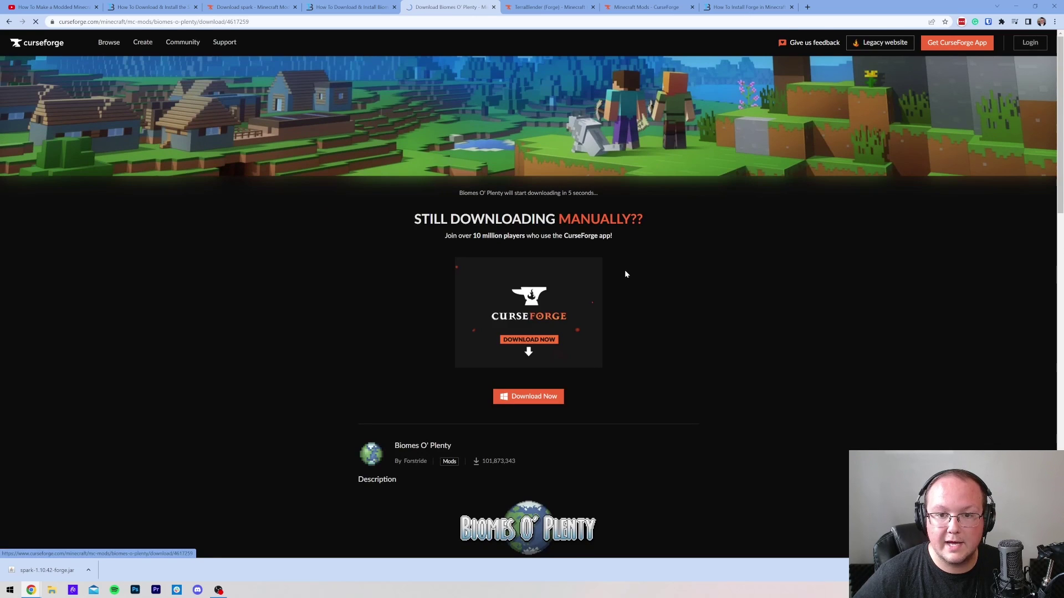
- Download the Jul 7, 2023 TerraBlender Forge 1.20.1 file and check the Biomes O' Plenty download page
left_click(530, 8)
left_click(330, 242)
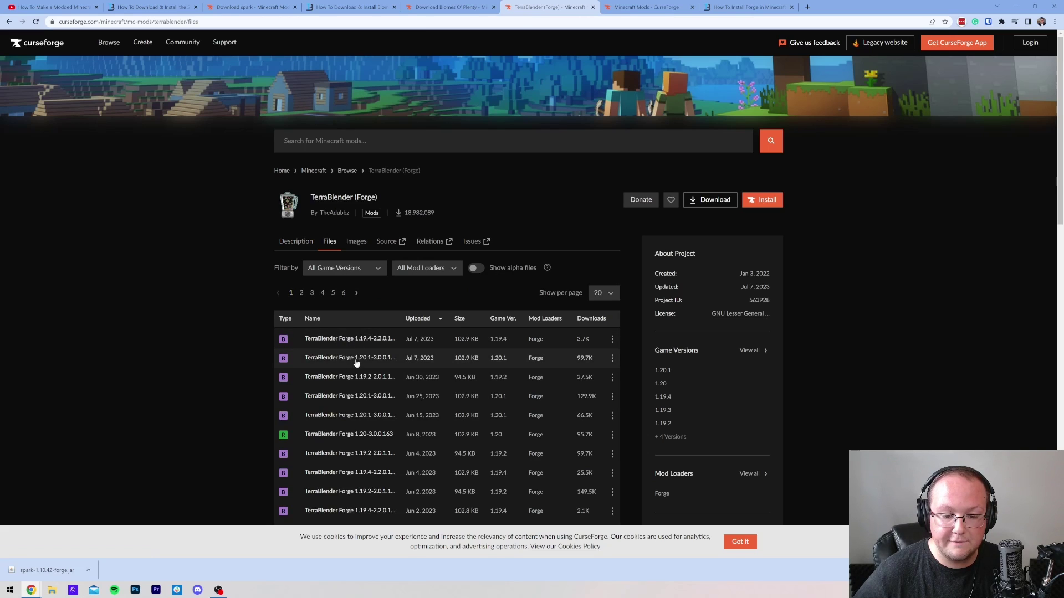
left_click(612, 358)
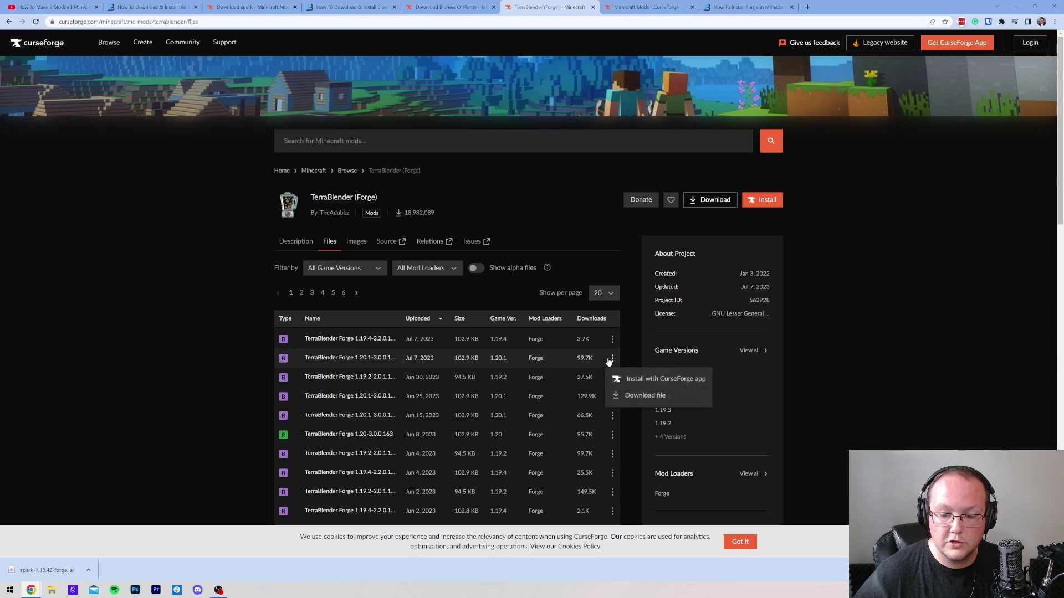
left_click(626, 395)
left_click(450, 7)
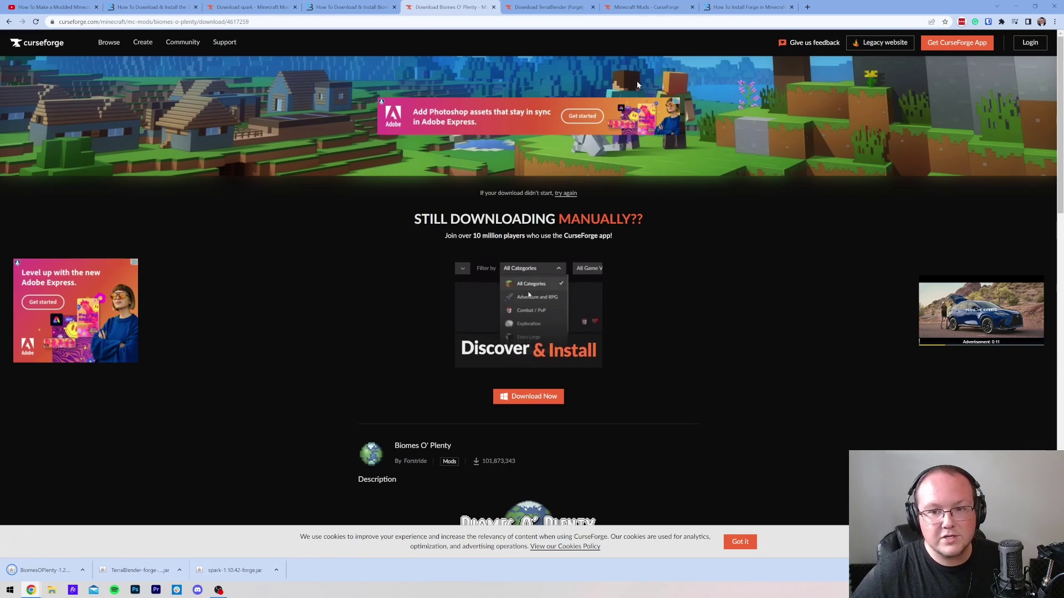
- Filter the CurseForge Minecraft mod list by the Forge mod loader and game version 1.20.1
left_click(642, 7)
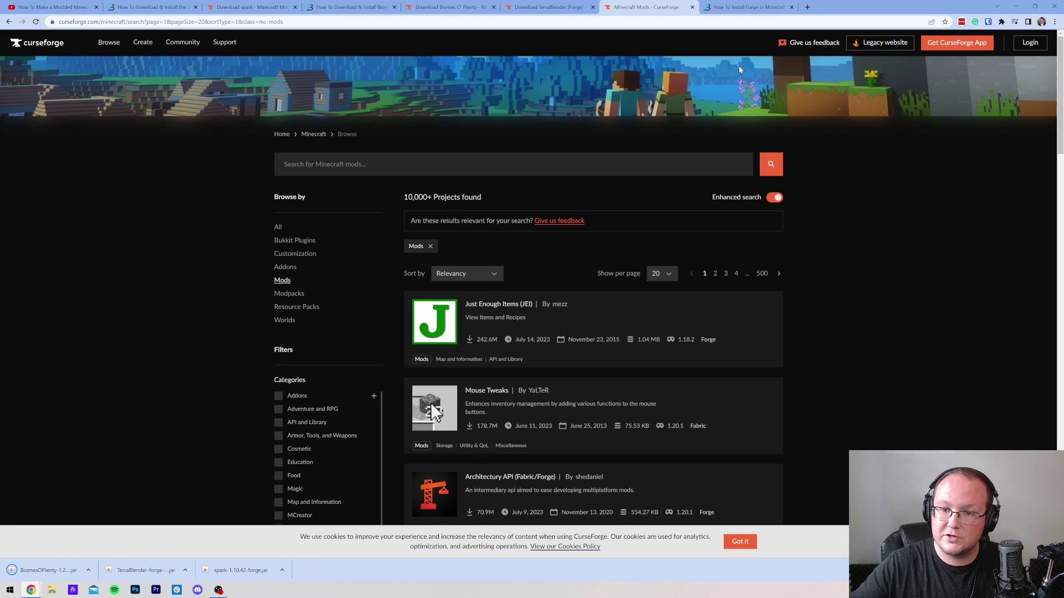
scroll(536, 181, "down", 5)
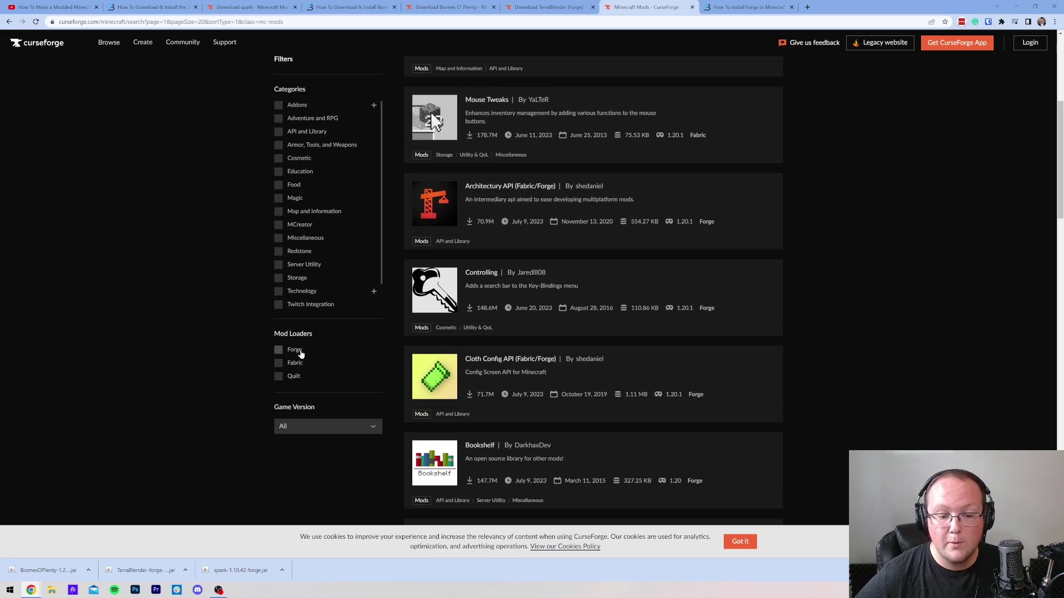
left_click(295, 354)
scroll(335, 357, "down", 2)
left_click(326, 343)
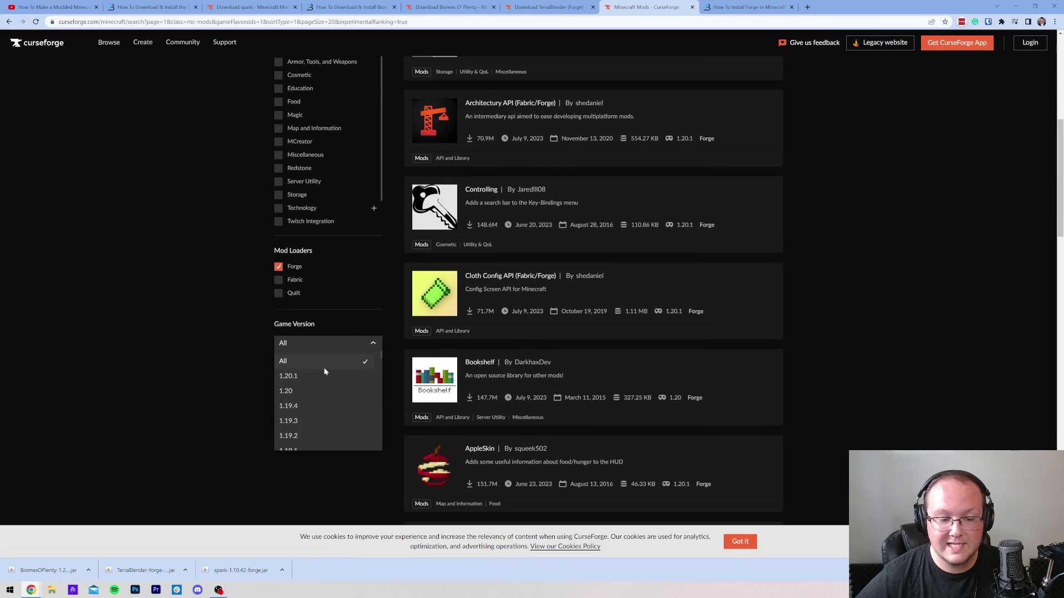
left_click(324, 369)
scroll(432, 158, "up", 2)
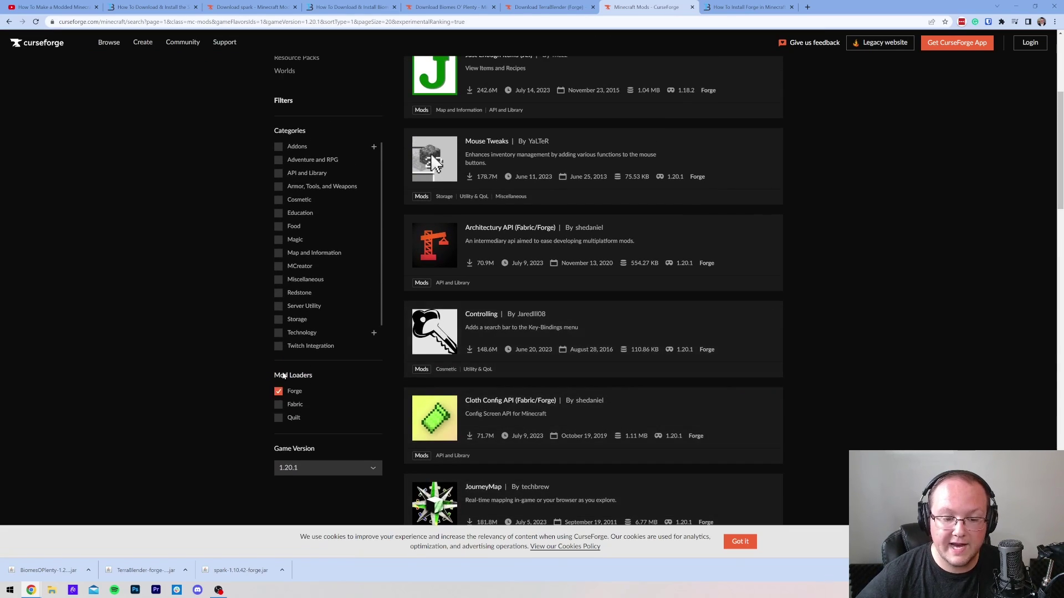
scroll(499, 277, "up", 3)
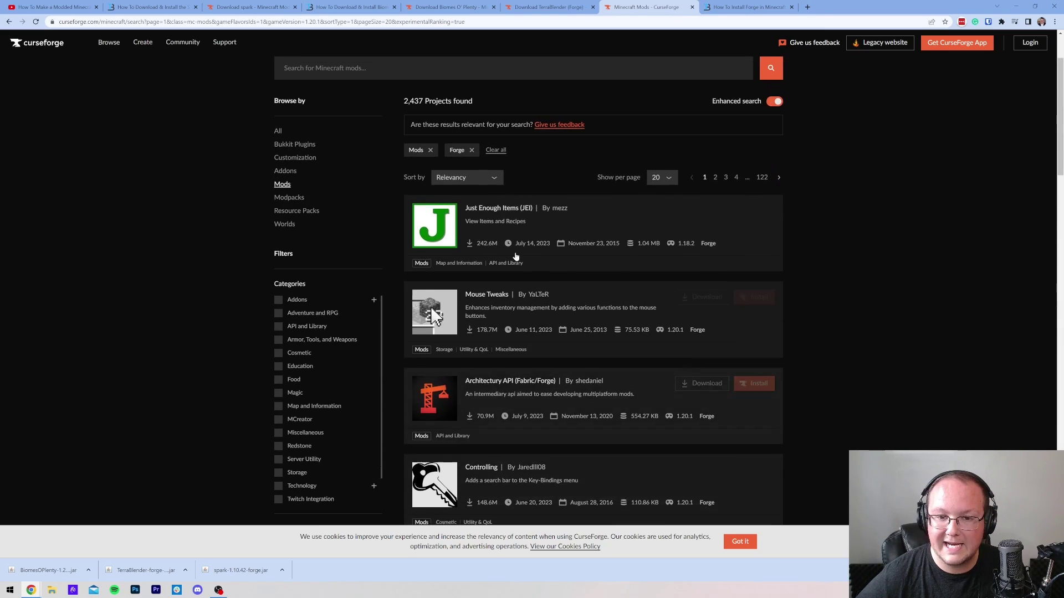
- Browse the filtered Forge mods on the first results page and on page 4
scroll(515, 271, "down", 4)
scroll(518, 275, "down", 15)
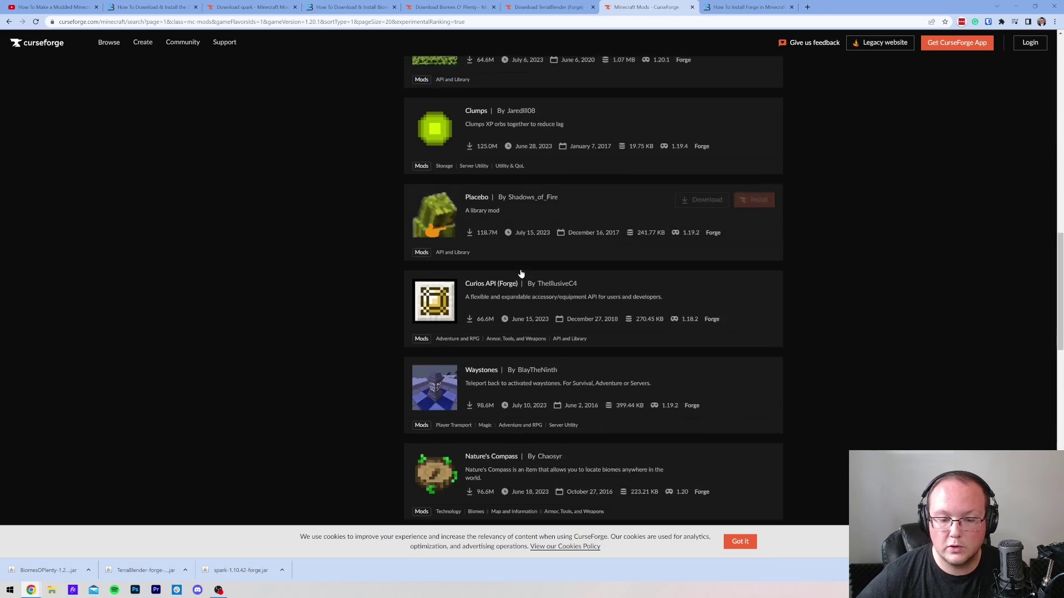
scroll(527, 278, "down", 3)
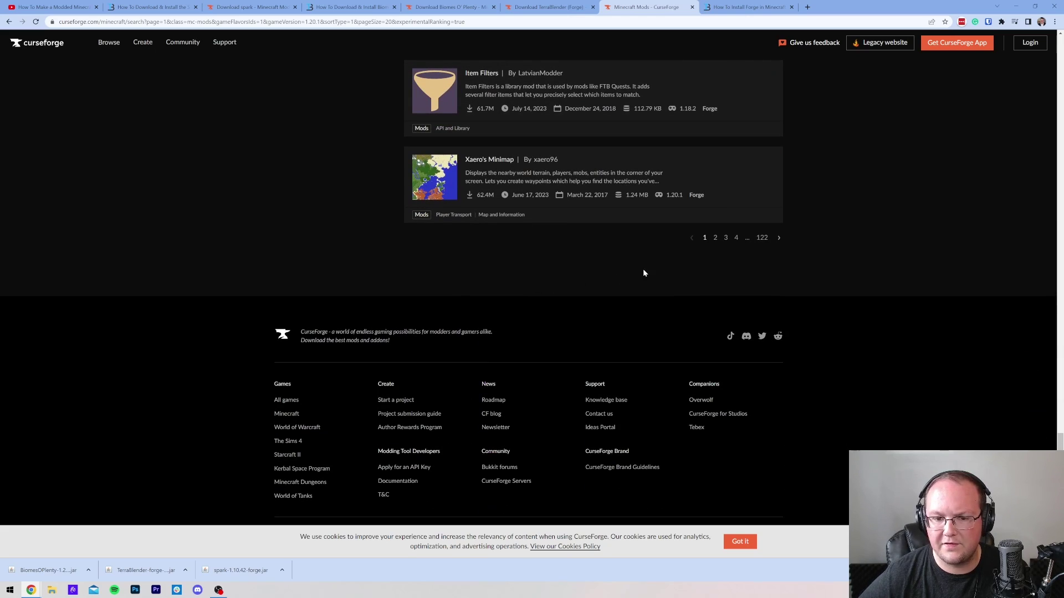
left_click(735, 237)
scroll(534, 229, "down", 5)
scroll(538, 242, "down", 2)
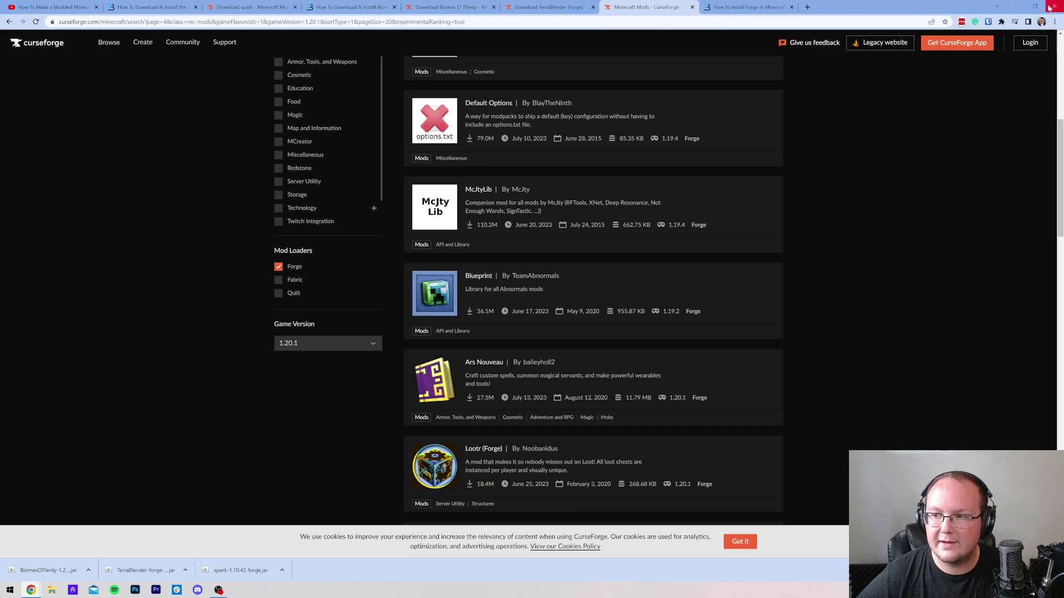
- Minimize the browser and move the Biomes O' Plenty, TerraBlender and Spark jar files from the Downloads folder to the desktop
left_click(1016, 6)
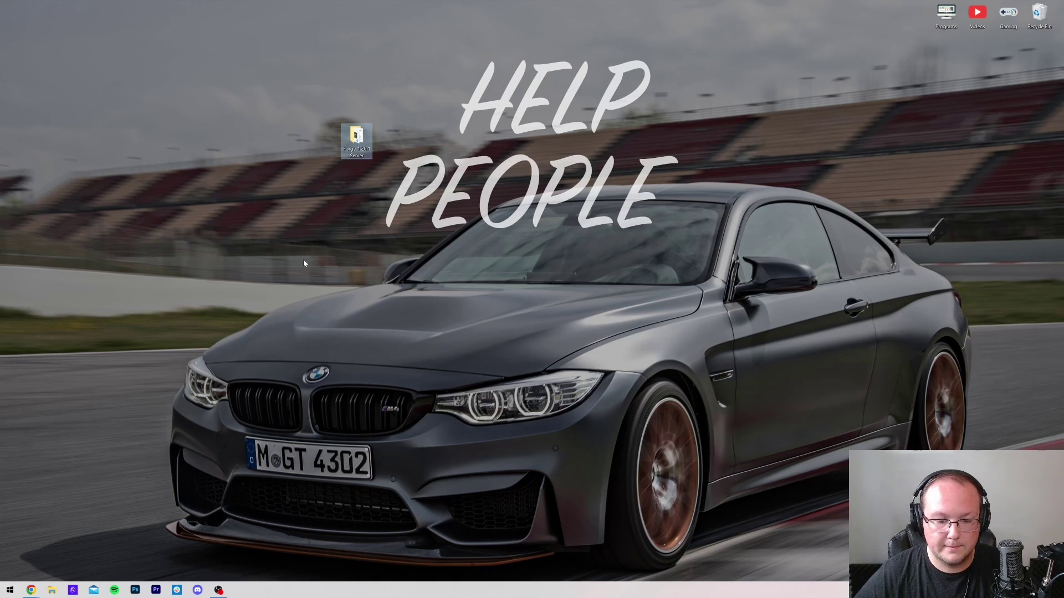
left_click(391, 238)
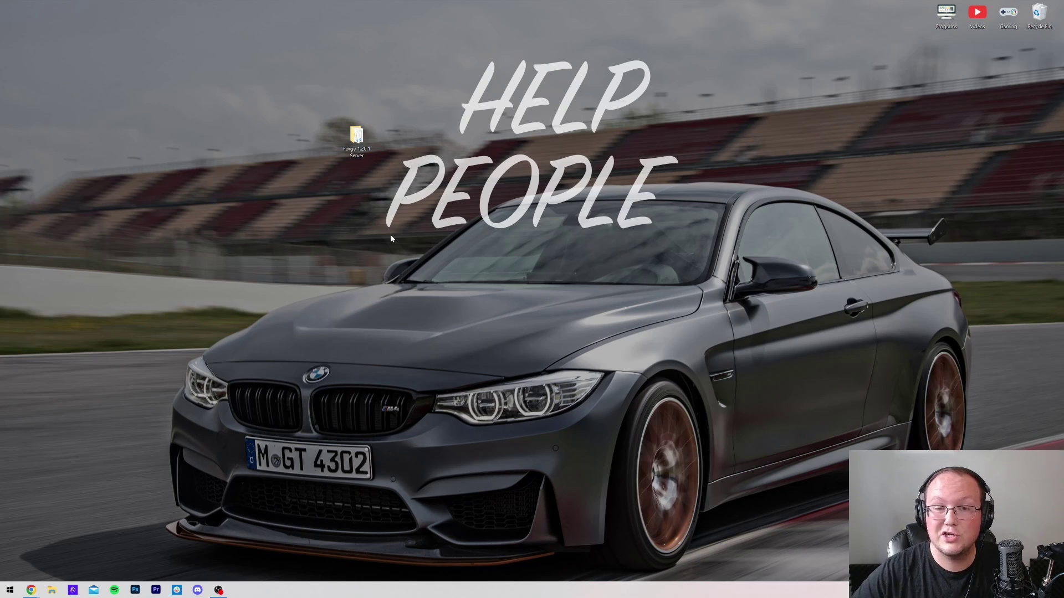
left_click(3, 591)
type("down")
key("Return")
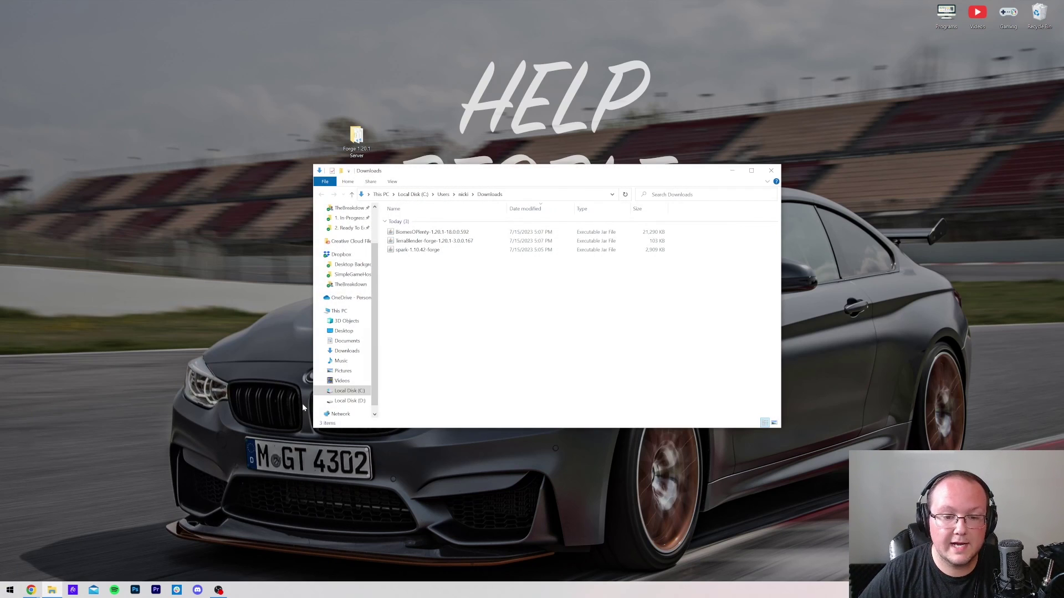
left_click(432, 231)
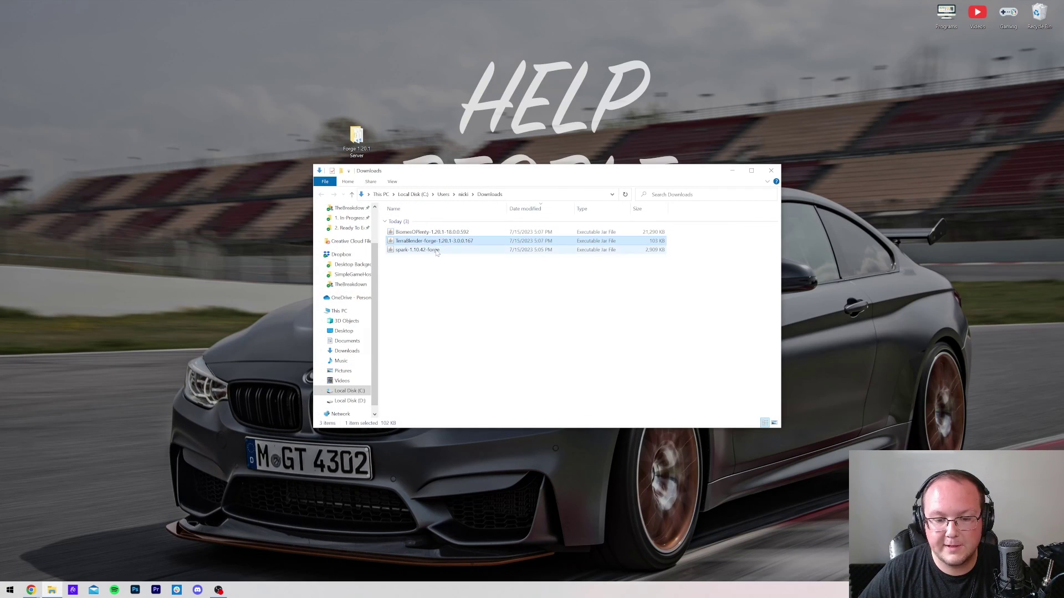
left_click(435, 249, "shift")
left_click_drag(435, 249, 287, 133)
left_click(779, 174)
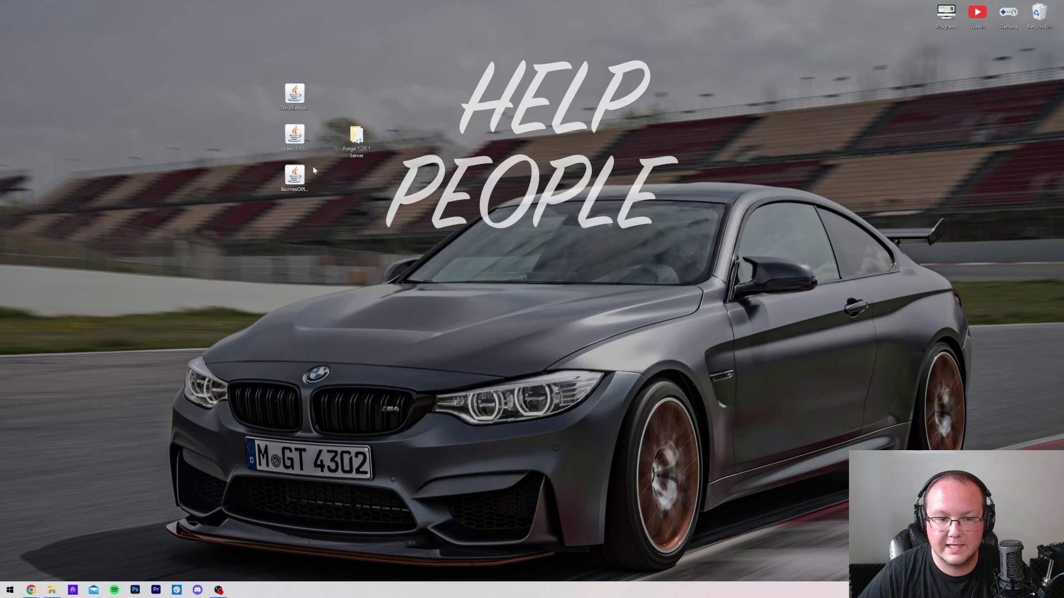
- Move the three mod jars from the desktop into the mods folder of Forge 1.20.1 Server
double_click(358, 146)
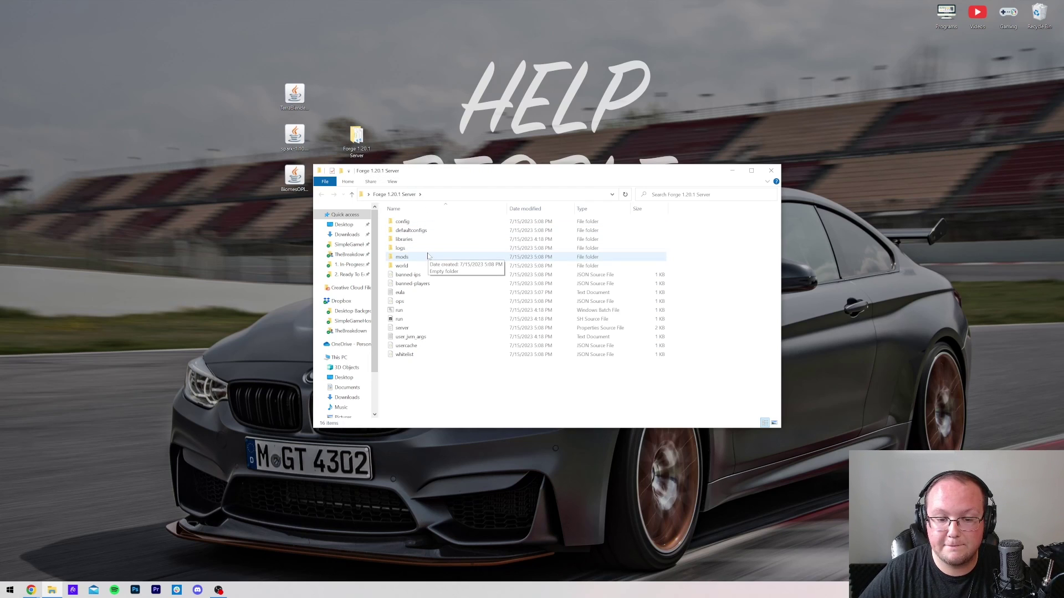
double_click(403, 257)
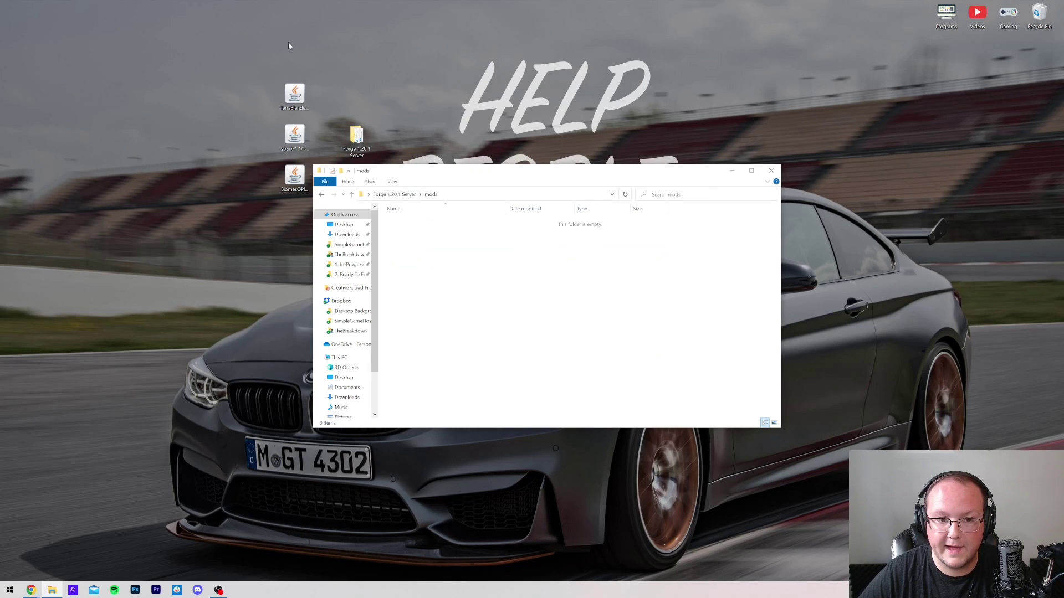
left_click_drag(288, 45, 558, 314)
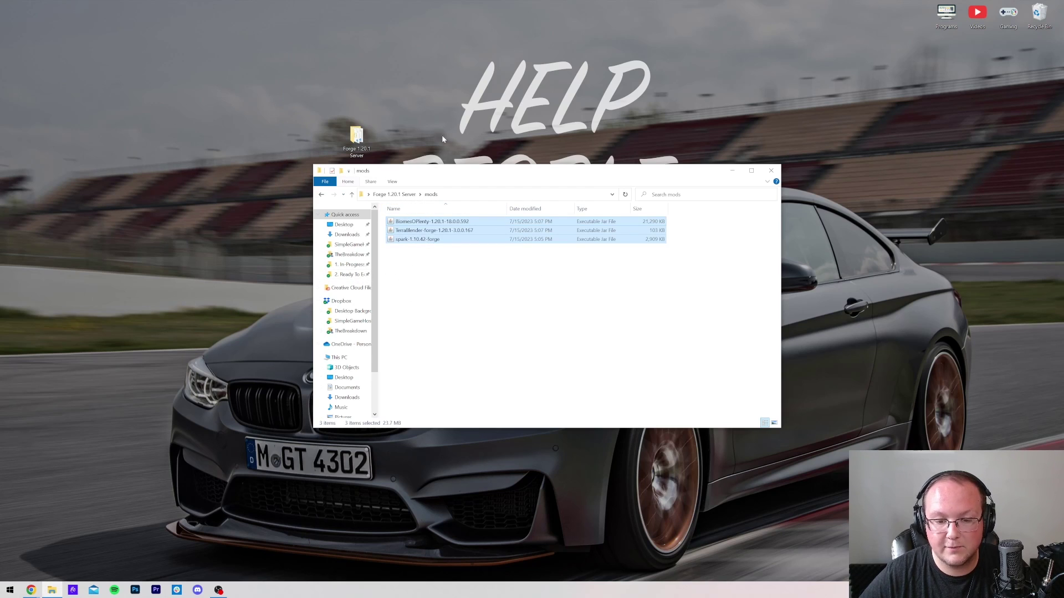
- Start the server with the run Windows batch file in Forge 1.20.1 Server and move its console window aside
left_click(394, 195)
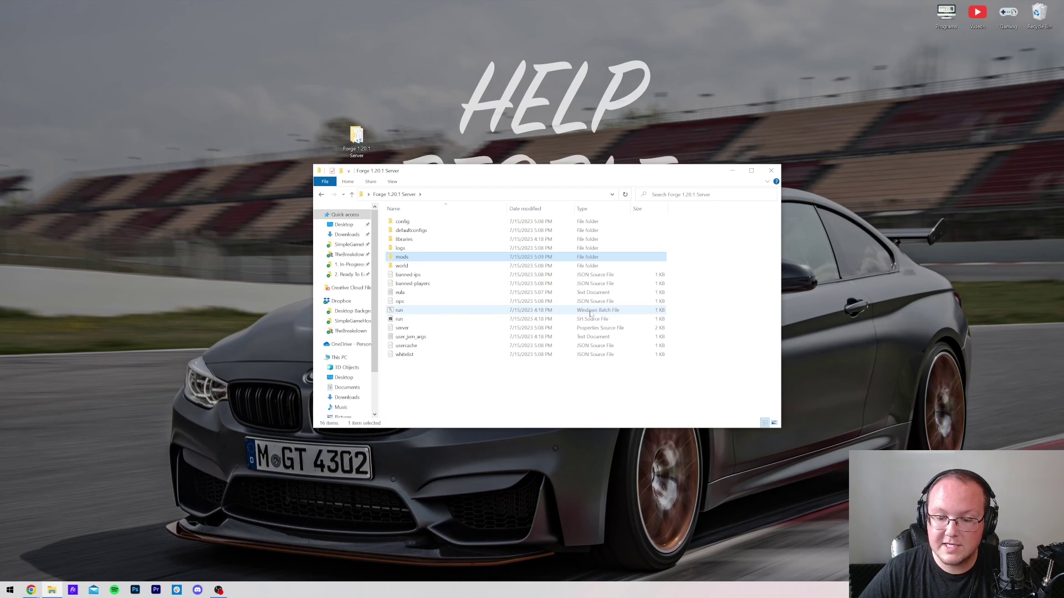
double_click(453, 312)
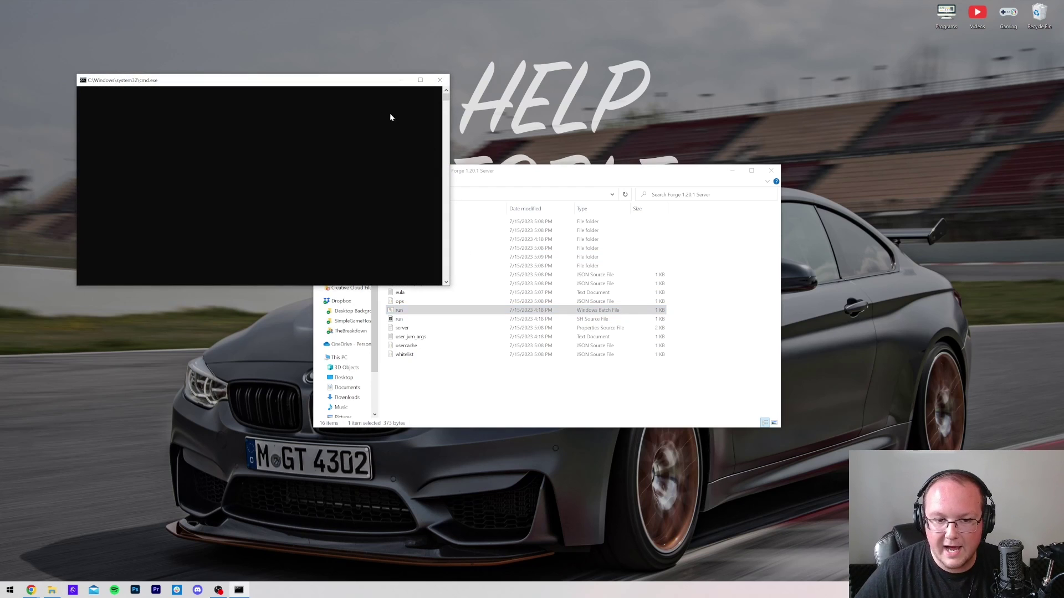
left_click_drag(336, 88, 274, 69)
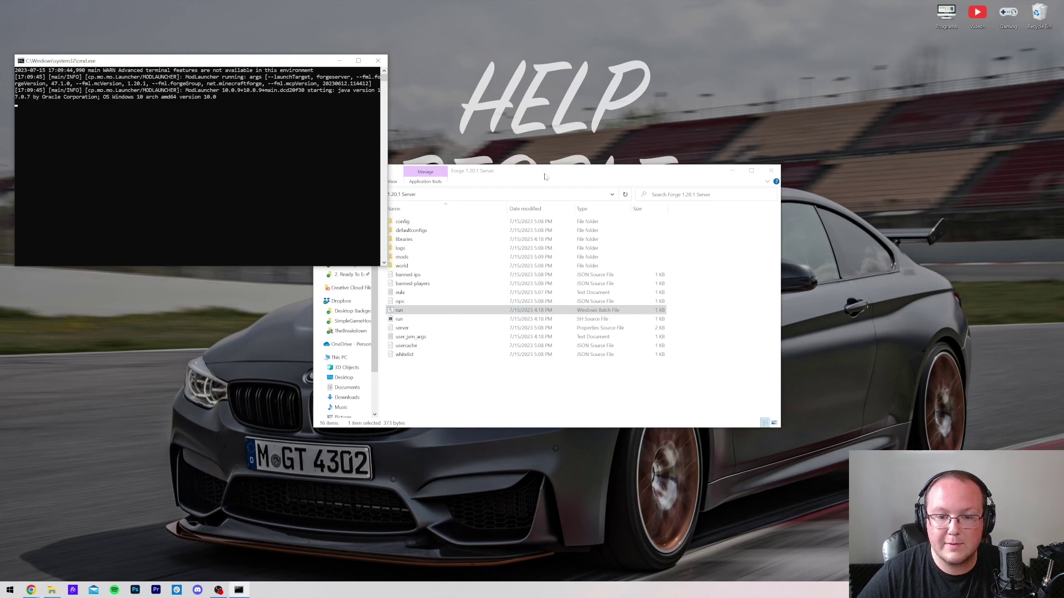
- Check the server's mods folder and close the Forge 1.20.1 Server folder window
left_click(496, 314)
double_click(464, 259)
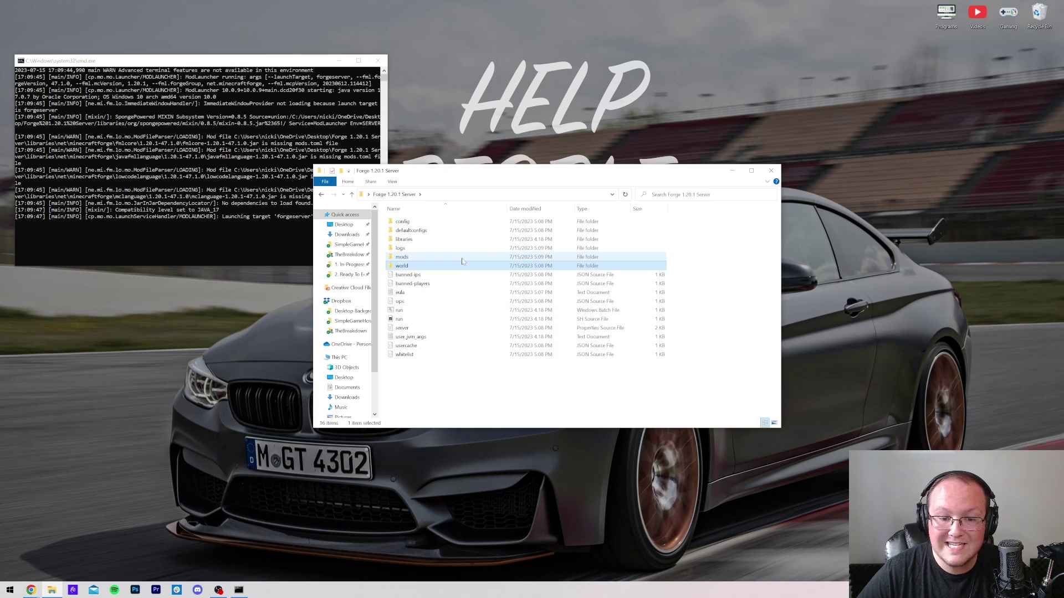
key("alt+Left")
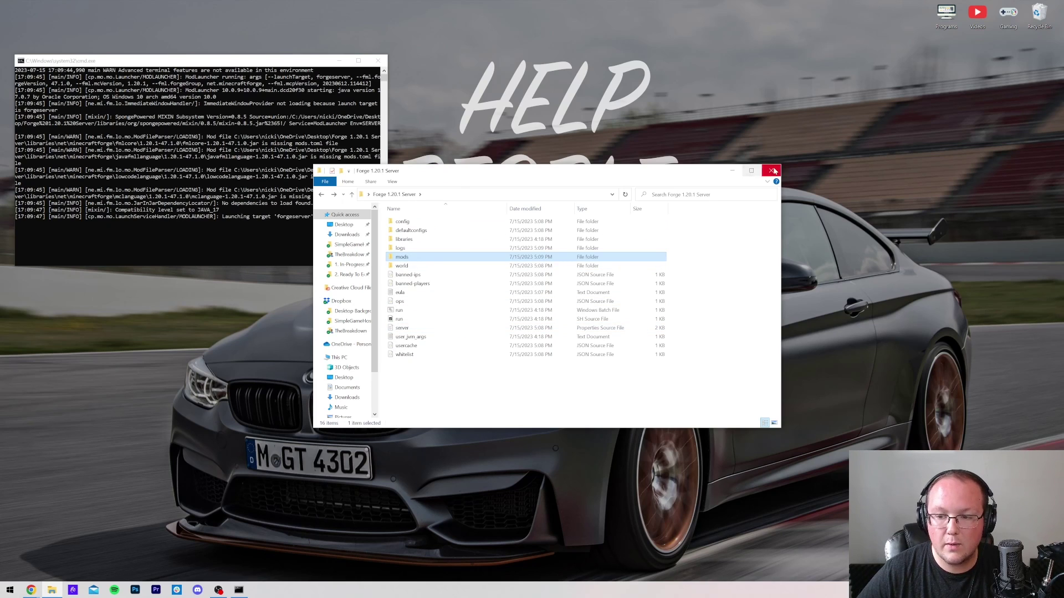
left_click(770, 171)
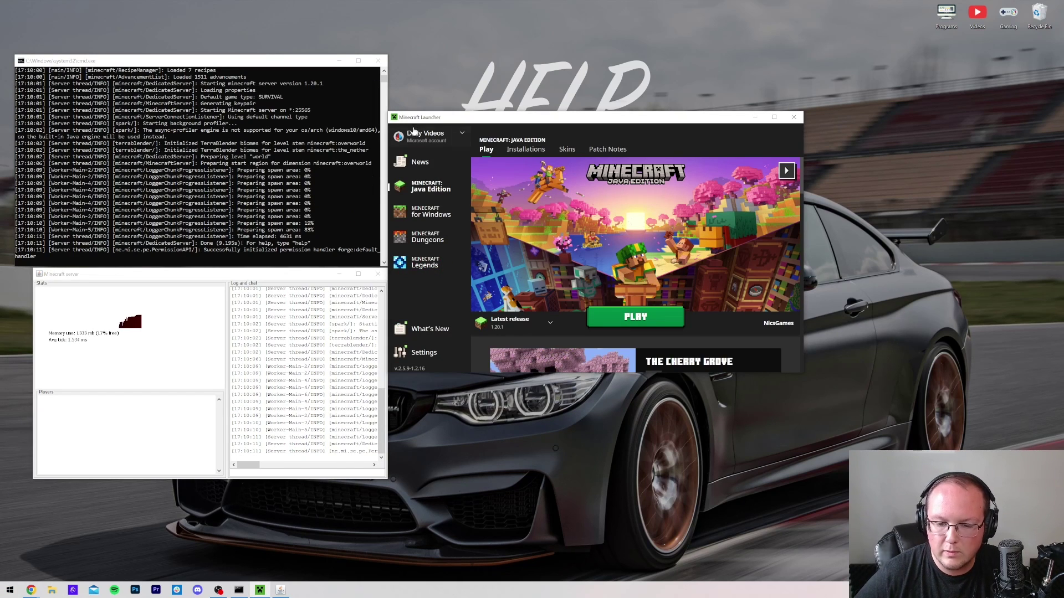
- Make sure modded installations are shown in the launcher's installation list and open the game folder of the forge 1.20.1 installation
left_click(520, 150)
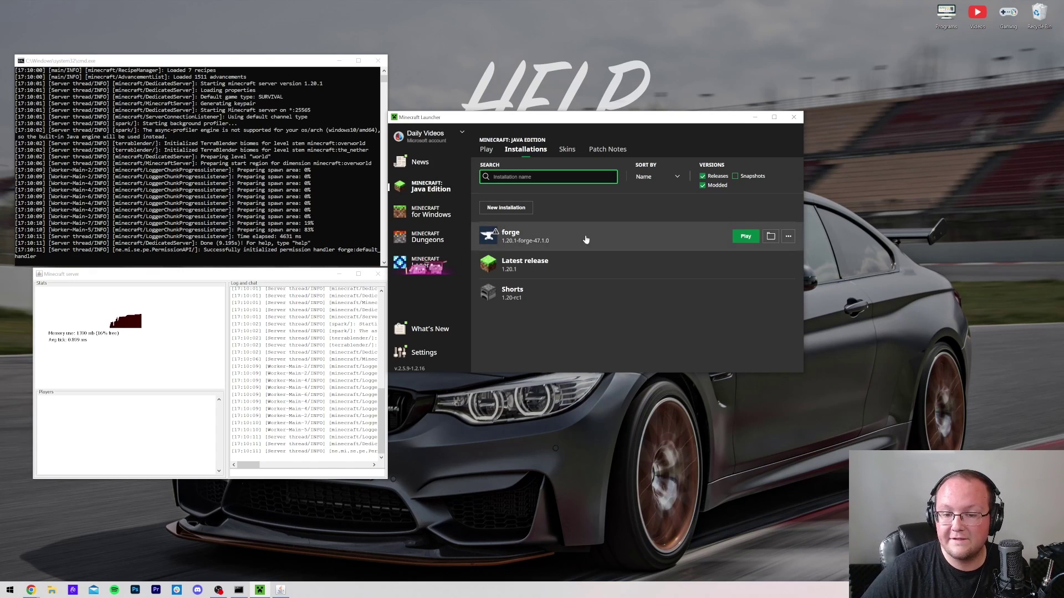
left_click(716, 186)
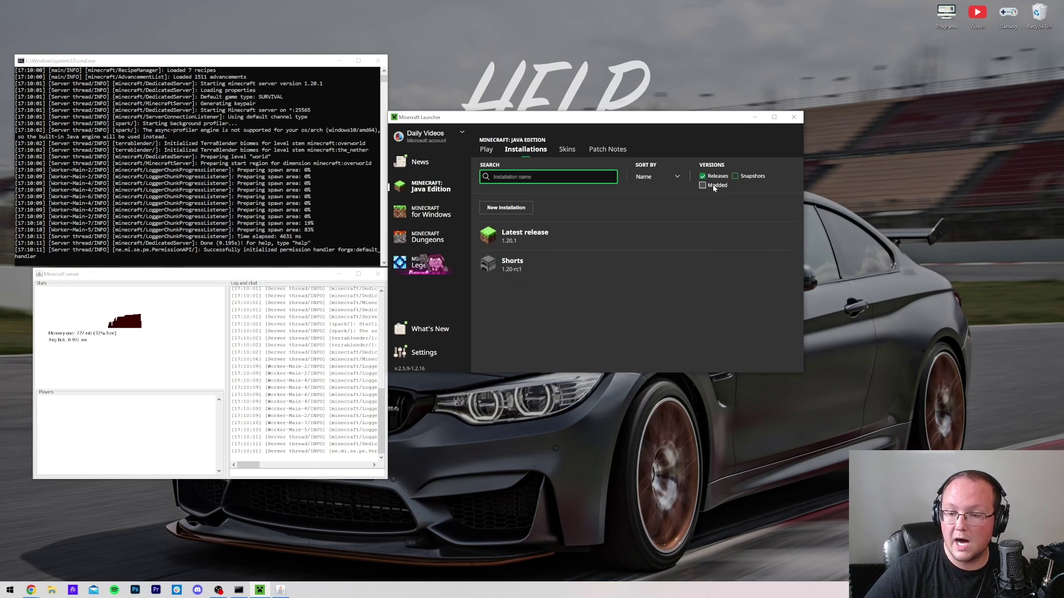
left_click(728, 187)
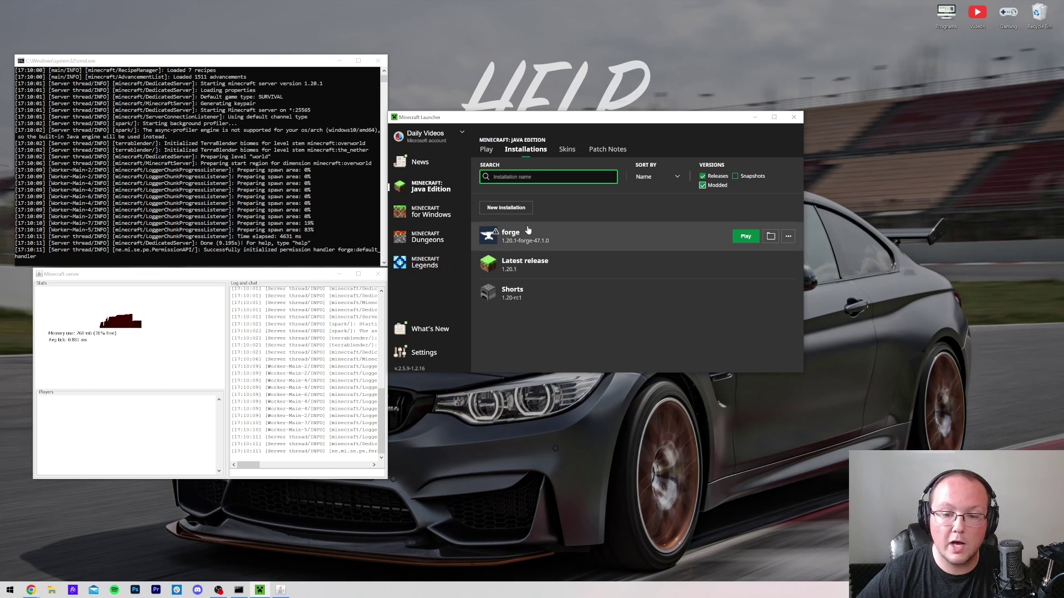
left_click(770, 237)
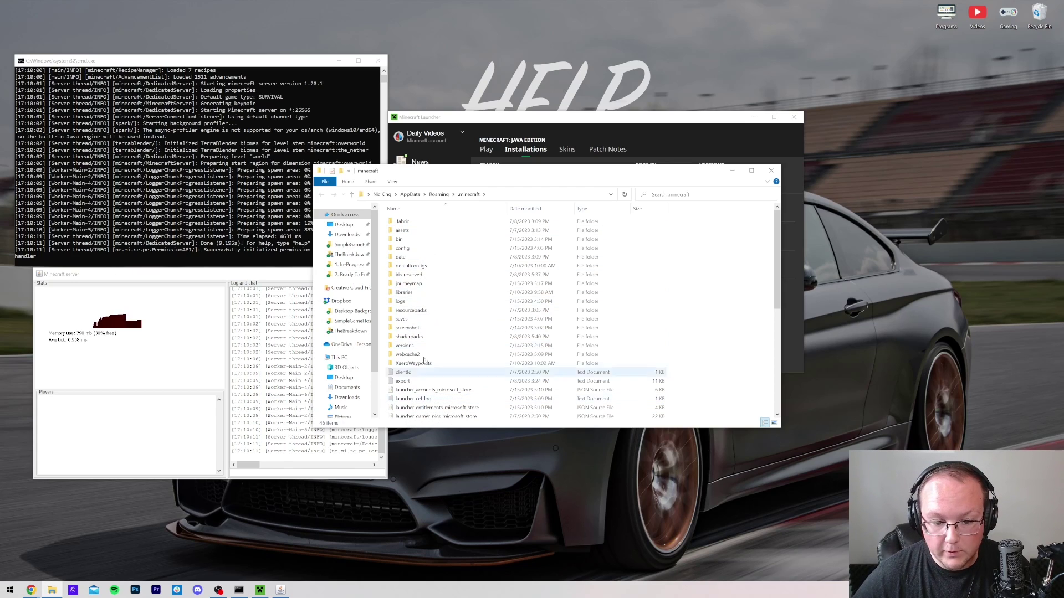
- Create a new folder named mods inside .minecraft and open it
right_click(382, 256)
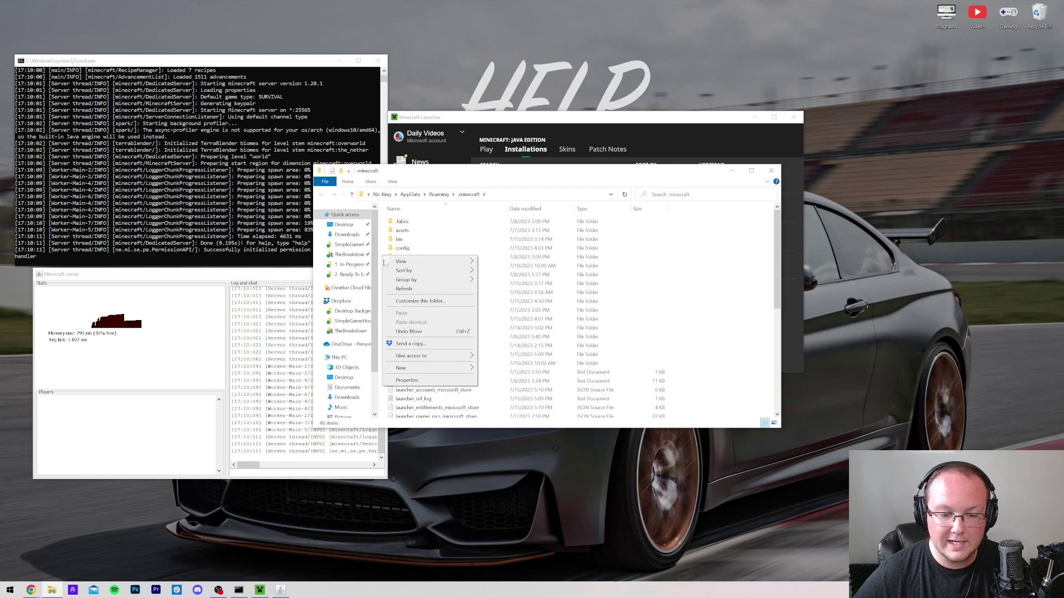
mouse_move(447, 371)
left_click(496, 369)
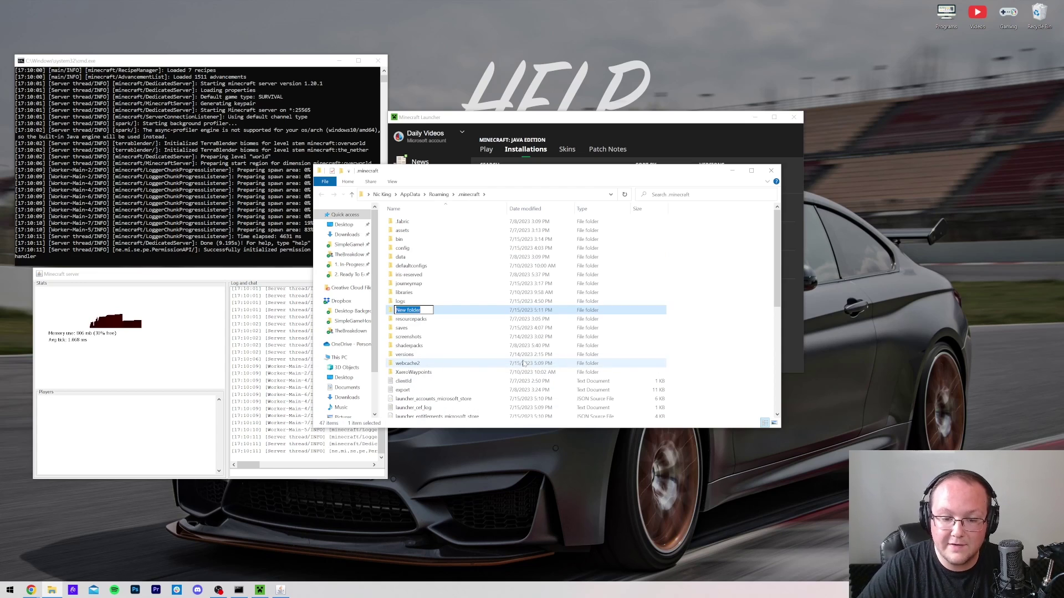
type("mods")
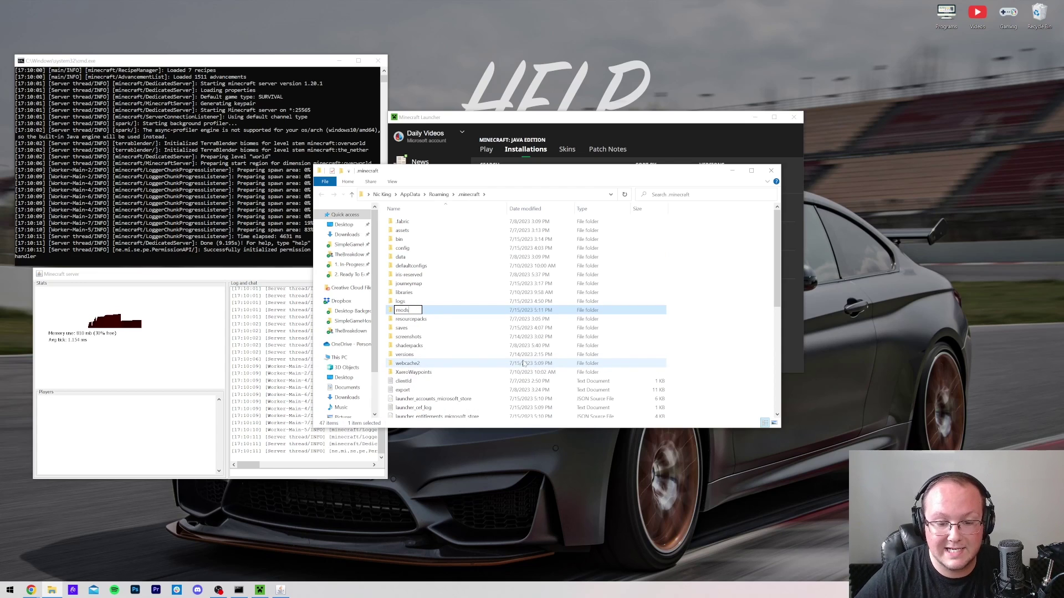
double_click(507, 313)
- Move the empty mods folder window aside and minimize the launcher to uncover the server folder on the desktop
left_click_drag(517, 171, 701, 122)
left_click(715, 114)
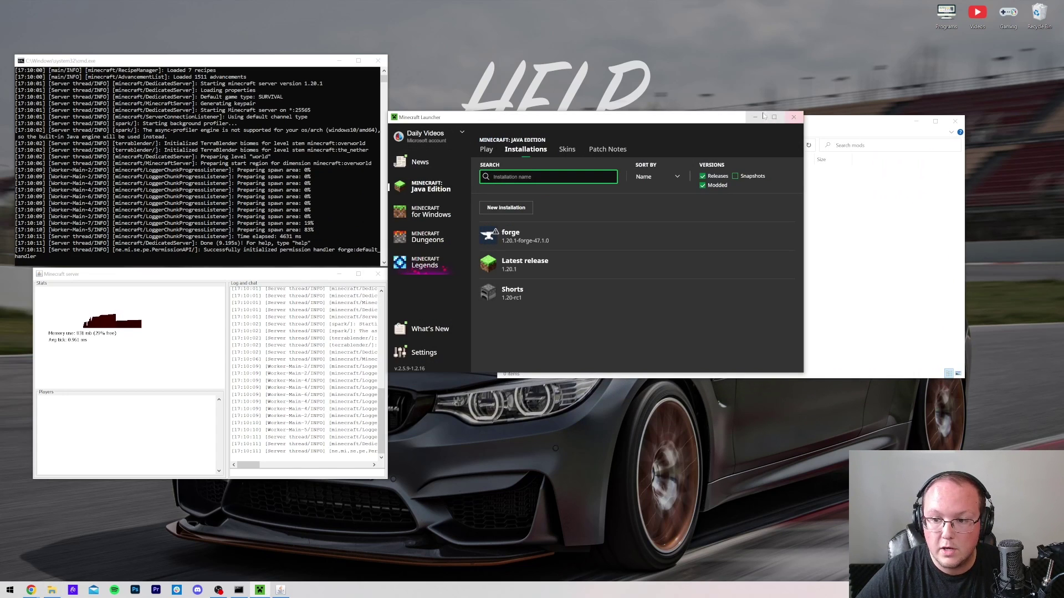
left_click(754, 117)
mouse_move(248, 63)
left_mouse_down()
mouse_move(182, 63)
mouse_move(279, 62)
mouse_move(266, 62)
left_mouse_up()
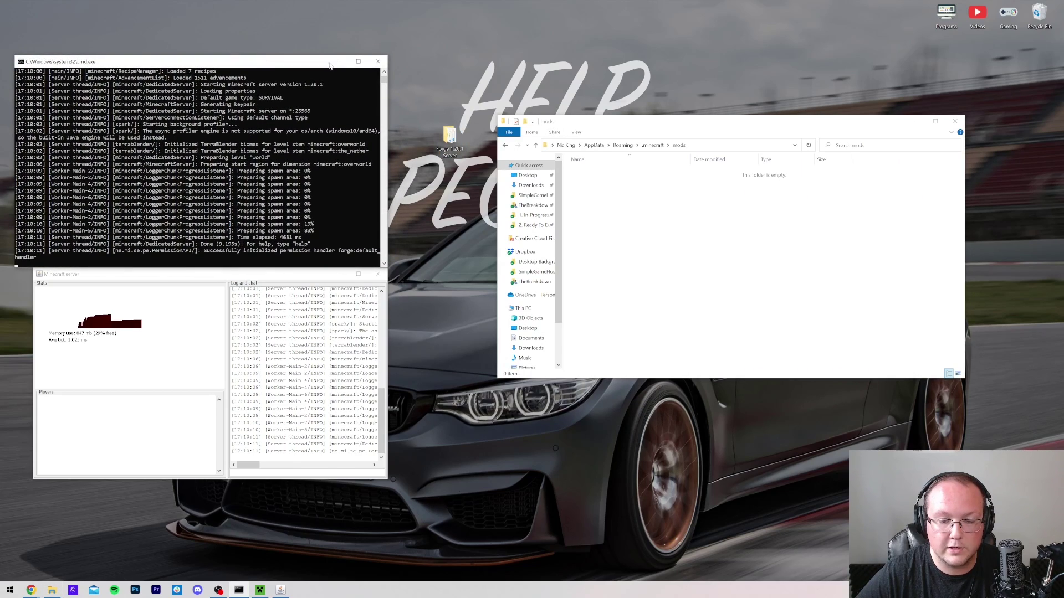
- Open the mods folder of Forge 1.20.1 Server and copy the Biomes O' Plenty, Spark and TerraBlender jar files
double_click(449, 138)
left_click_drag(479, 184, 235, 121)
double_click(175, 204)
left_click_drag(203, 228, 296, 167)
left_click(339, 195)
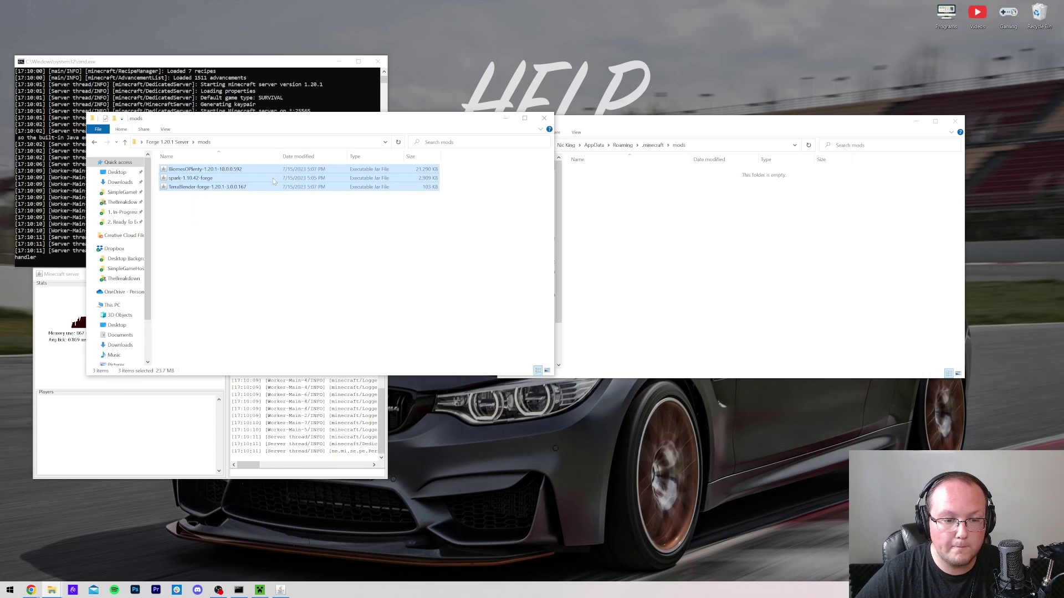
right_click(272, 180)
left_click(297, 275)
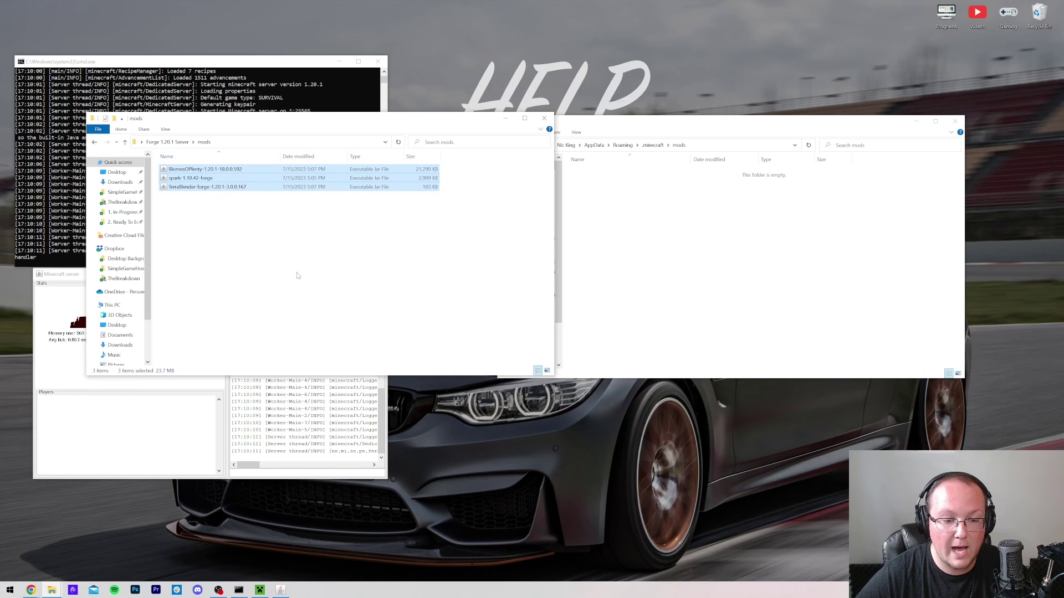
- Paste the three copied mod jars into the .minecraft mods folder
left_click(683, 228)
left_click(648, 144)
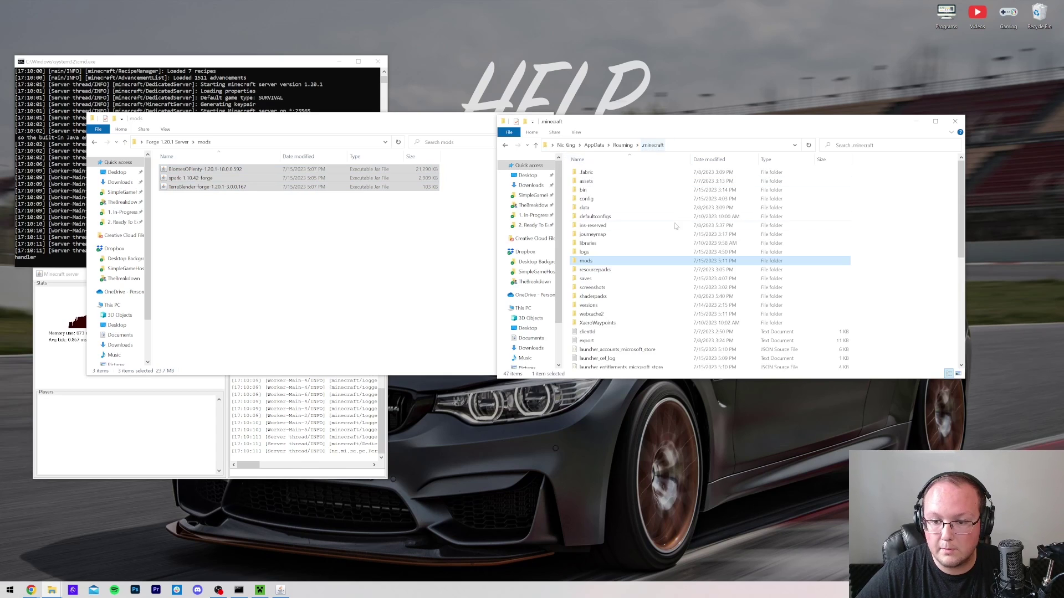
double_click(613, 260)
right_click(649, 237)
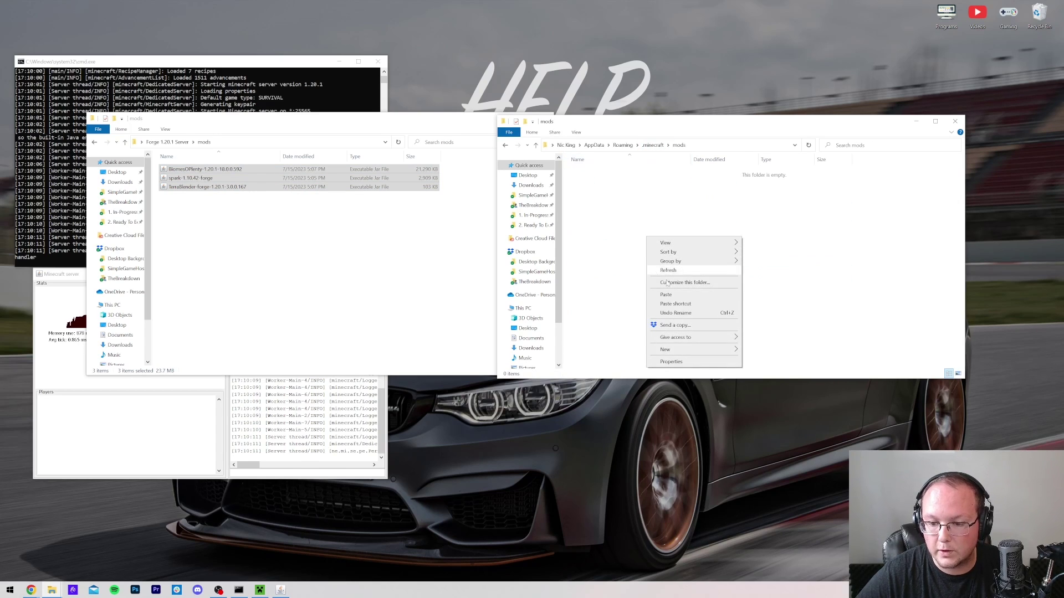
left_click(680, 294)
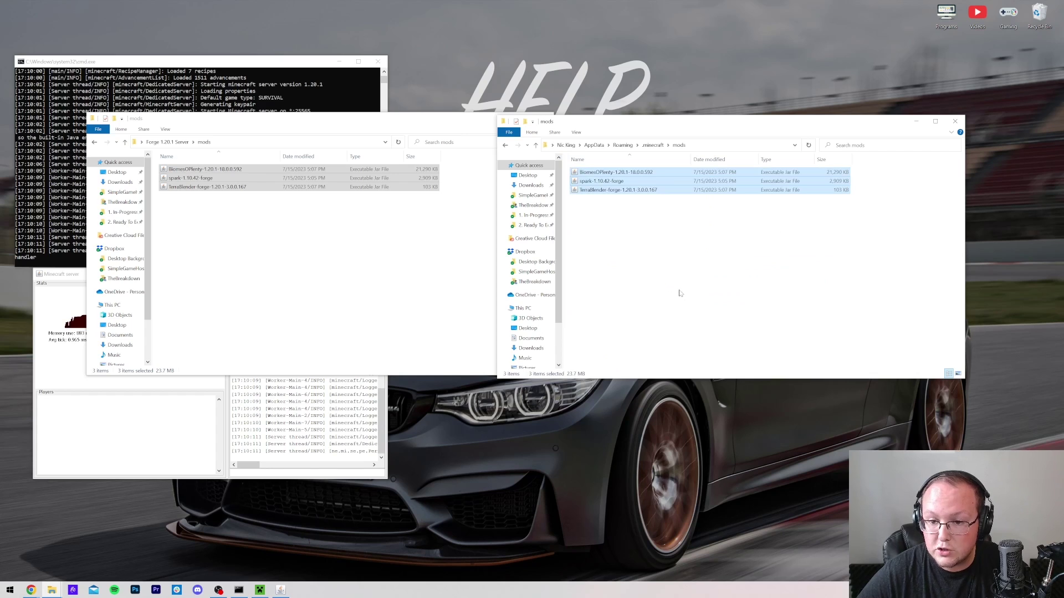
- Compare the jar files in the .minecraft mods folder with those in the server's mods folder
left_click(653, 145)
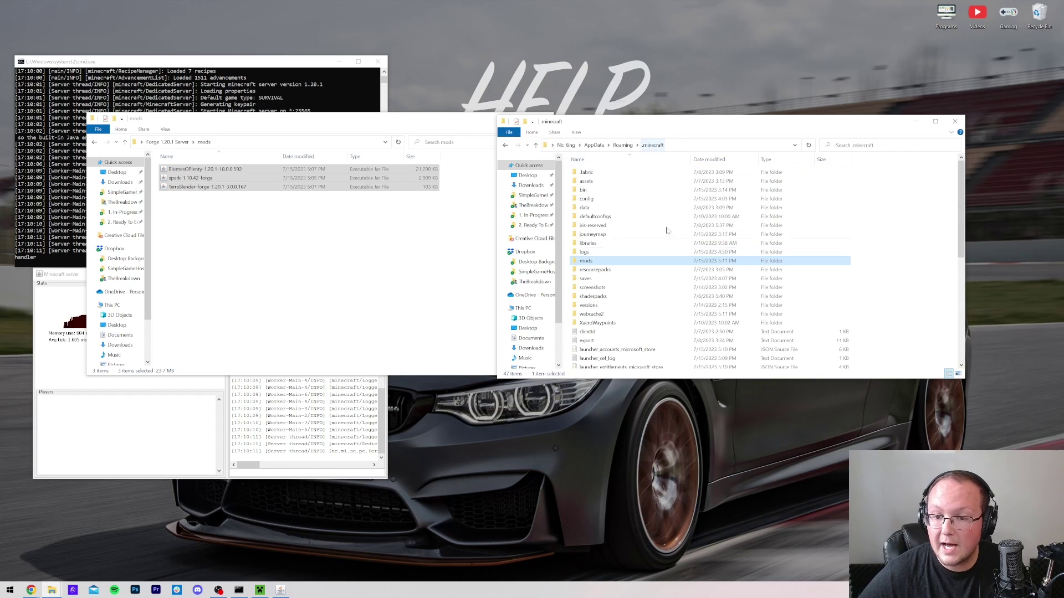
double_click(621, 264)
left_click(235, 276)
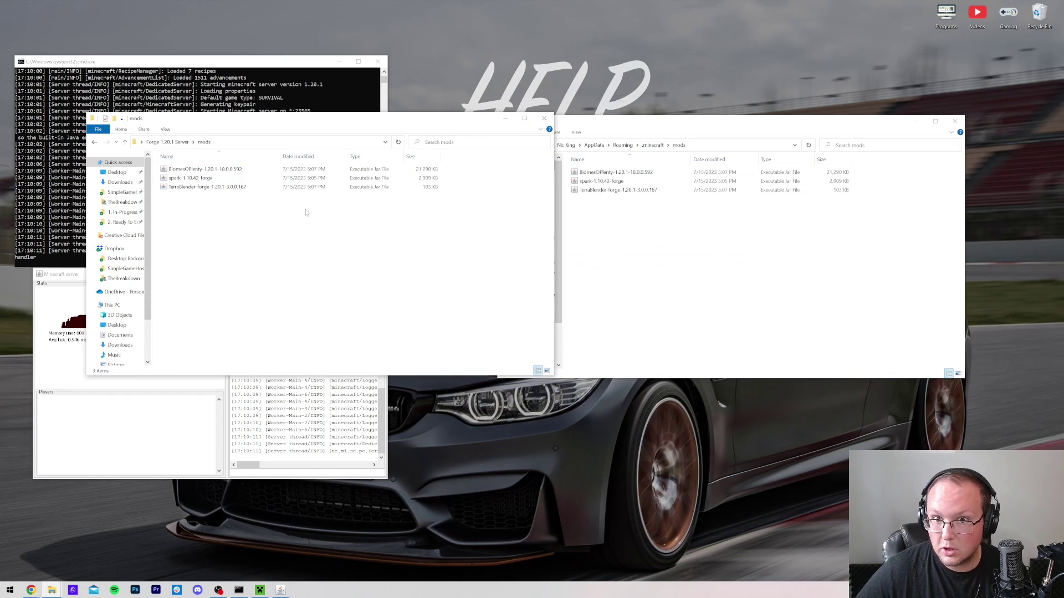
left_click(659, 312)
left_click(441, 290)
left_click(598, 290)
left_click(512, 304)
left_click(593, 294)
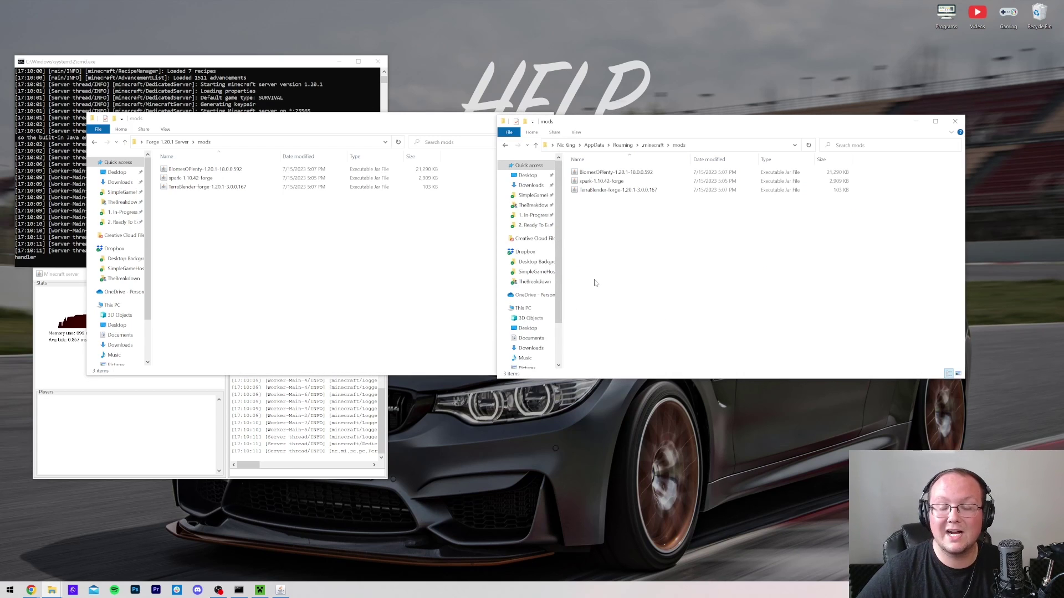
- Close the server's mods folder window and the .minecraft mods folder window
left_click(495, 127)
left_click(546, 119)
left_click_drag(583, 127, 472, 124)
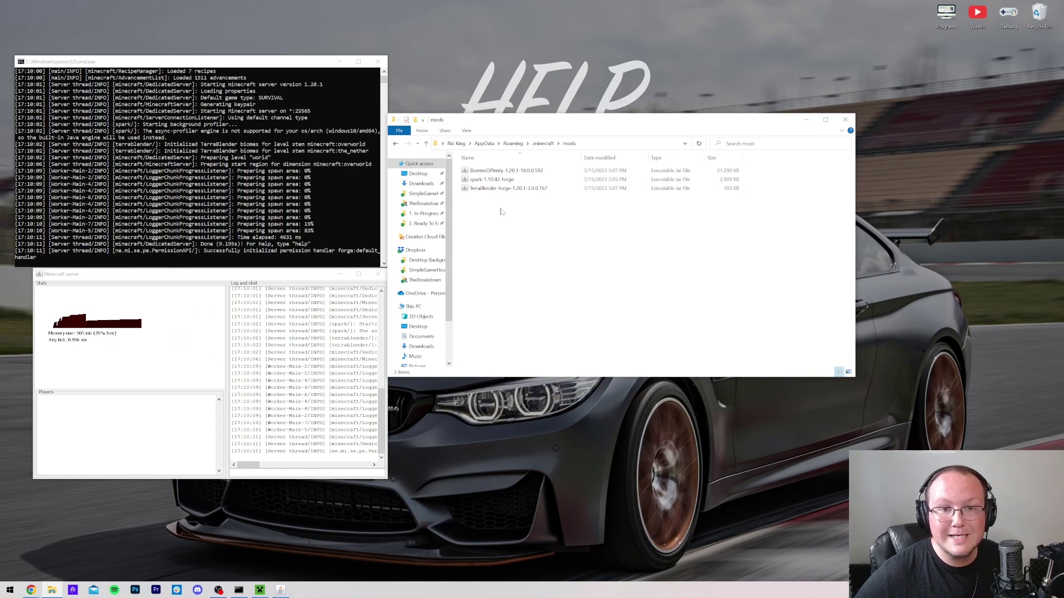
left_click_drag(506, 208, 574, 248)
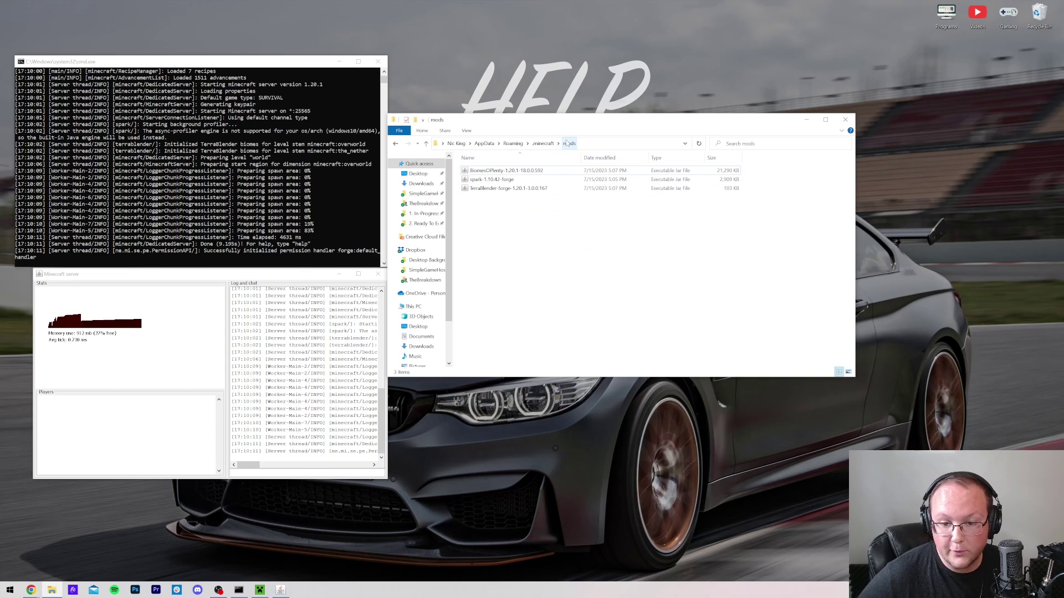
left_click(845, 119)
- Bring back the Minecraft Launcher and start the game with the forge 1.20.1 installation
left_click(256, 592)
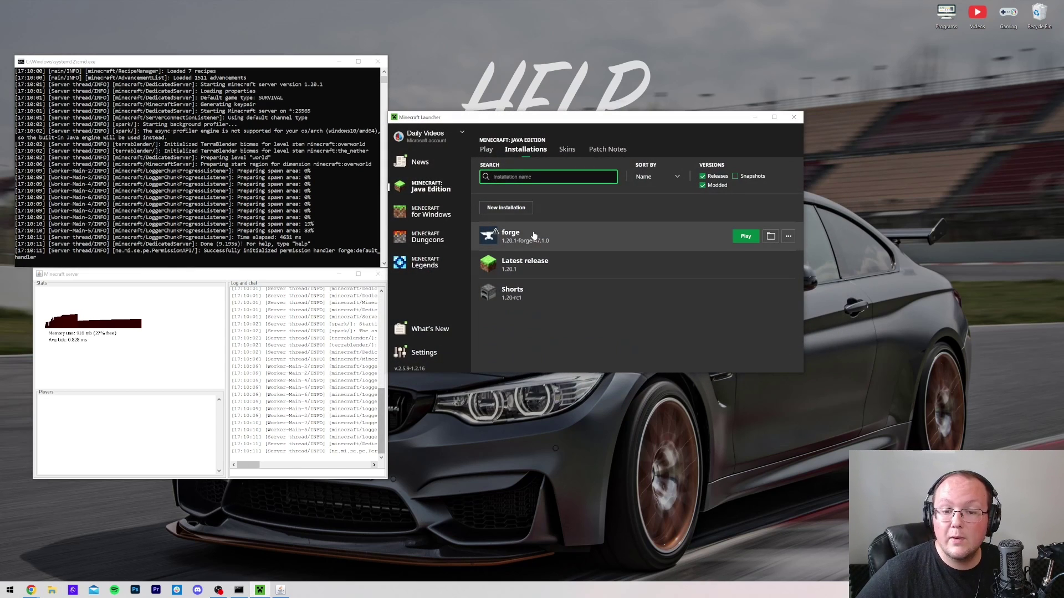
left_click(745, 236)
left_click(686, 293)
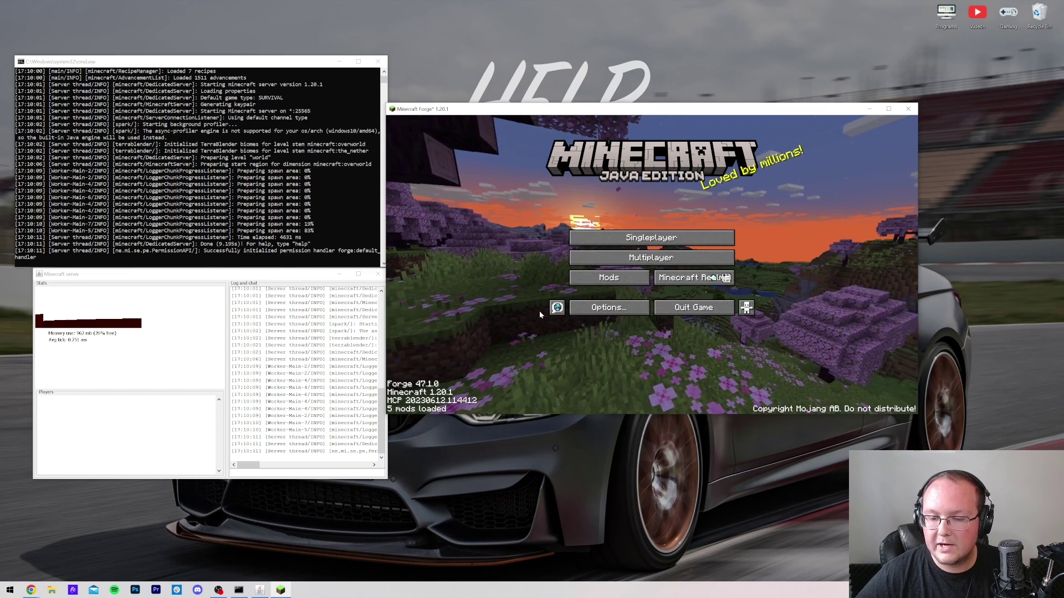
- Join the multiplayer server at localhost through a direct connection
left_click(651, 257)
left_click(584, 265)
left_click(629, 377)
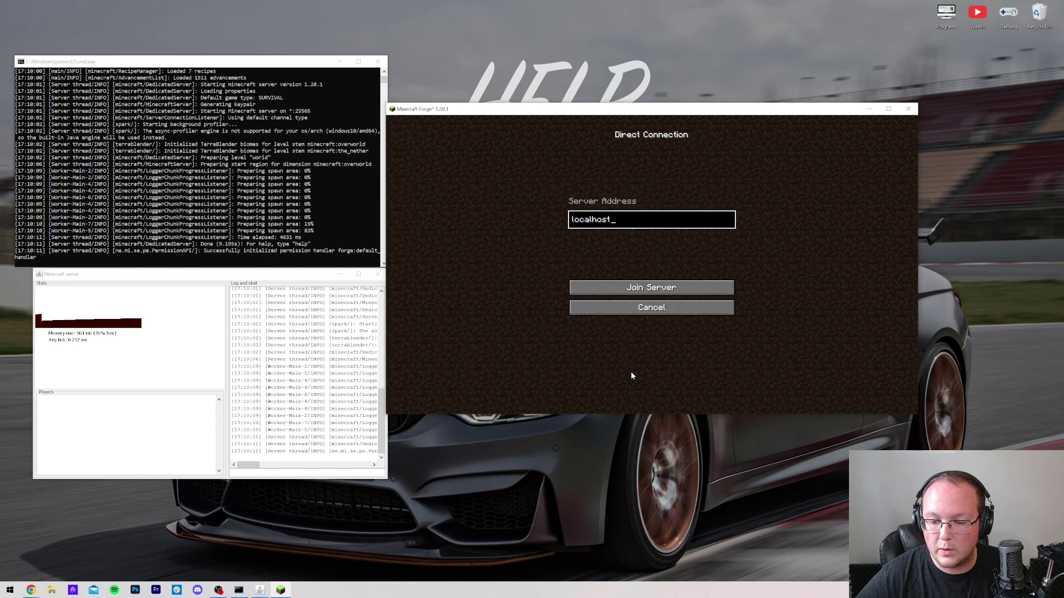
left_click(643, 287)
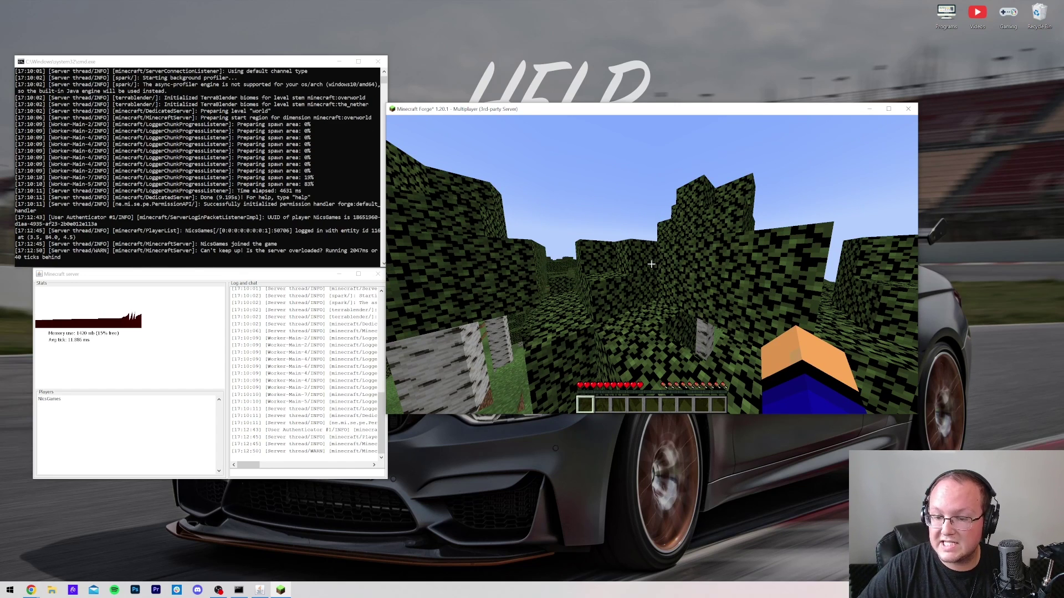
- Make the connected player a server operator with the op command in the server console
type("/")
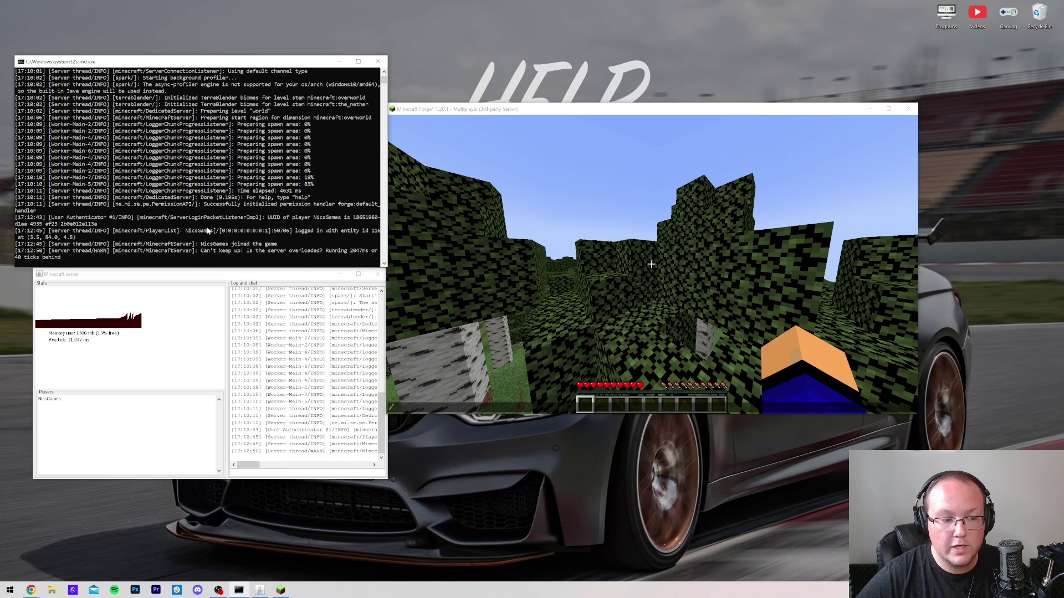
type("nicsgames")
key("Return")
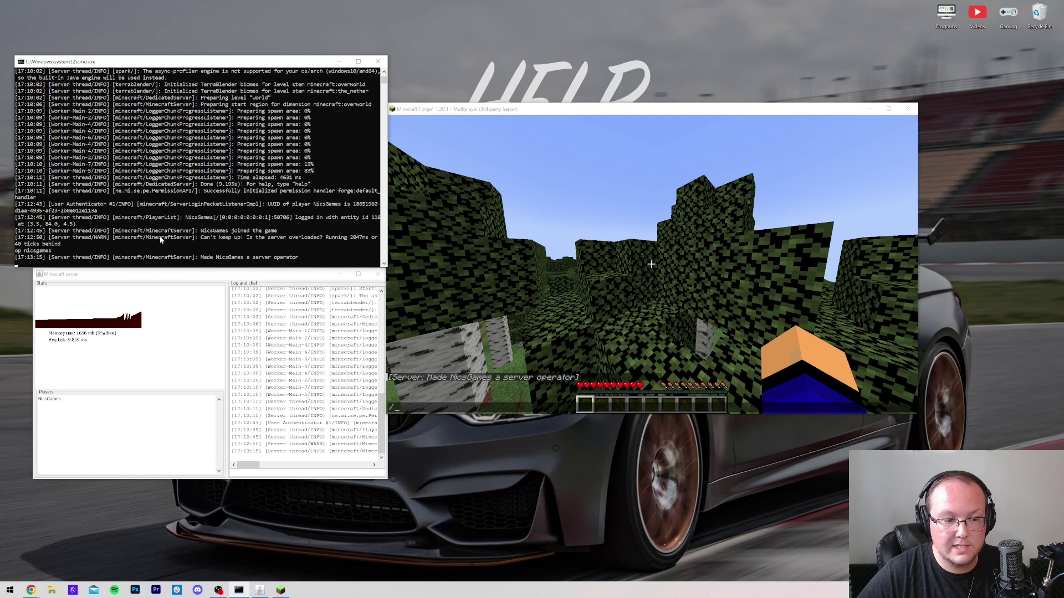
left_click(586, 320)
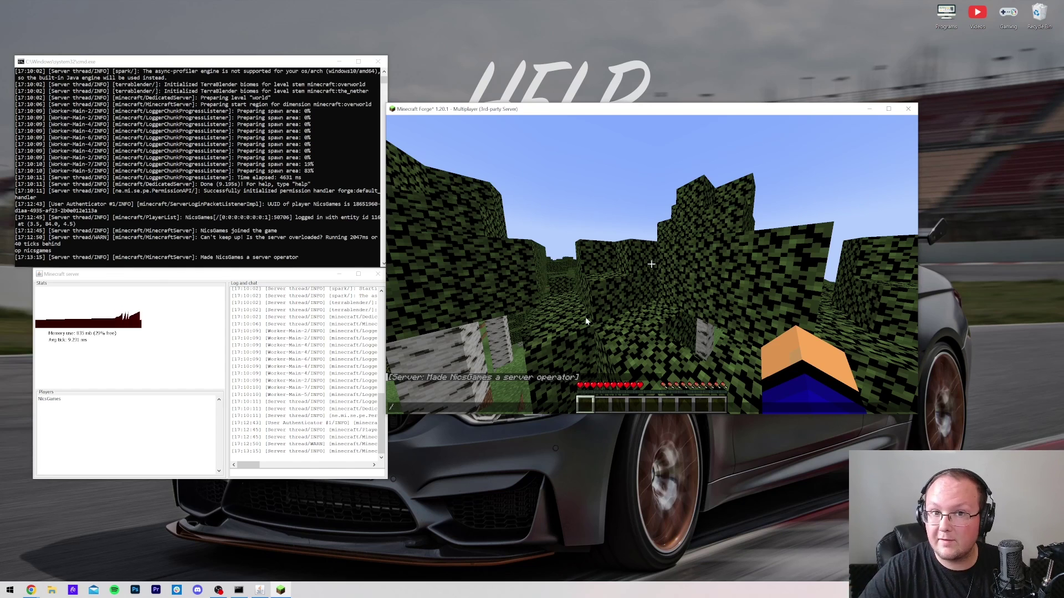
type("stopsound")
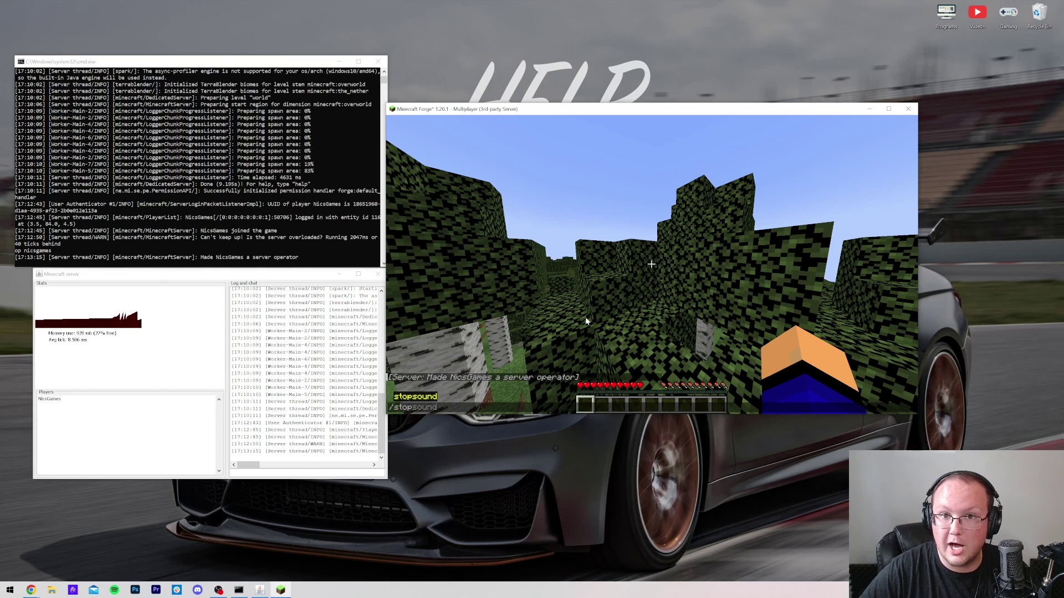
key("ctrl+BackSpace")
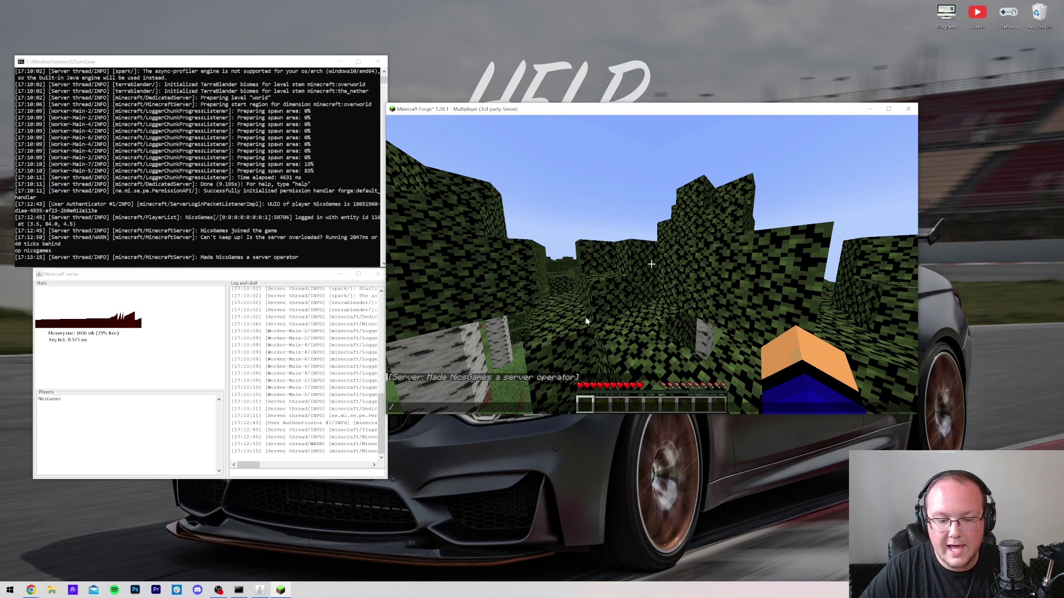
- Begin a /spark command in the game chat and cycle through its suggested subcommands to tickmonitor
type("spark gc")
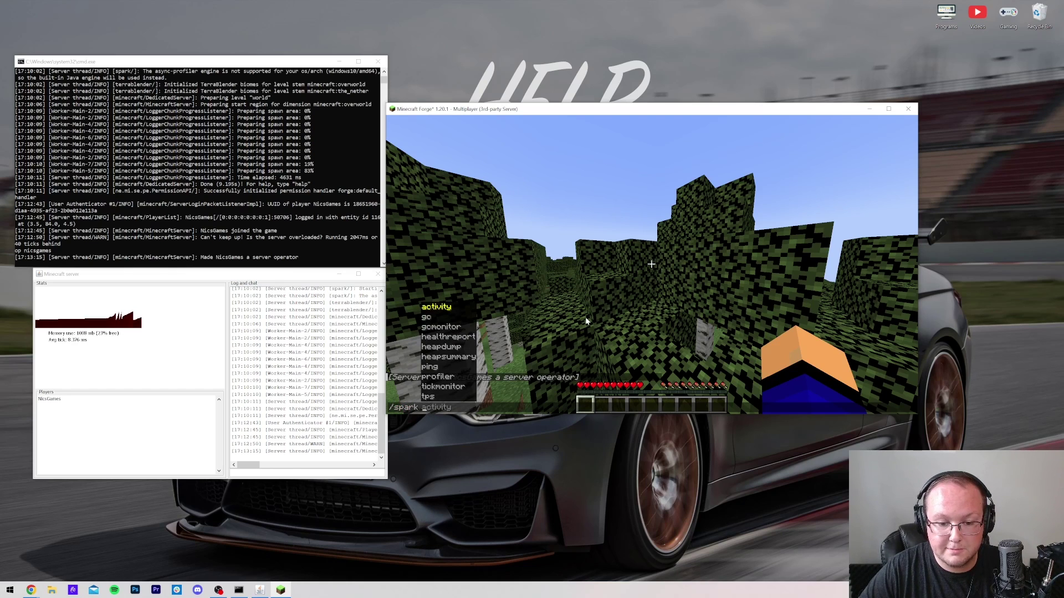
key("Tab")
key("Tab")
key("Tab")
key("Tab")
key("Tab")
key("Tab")
key("Tab")
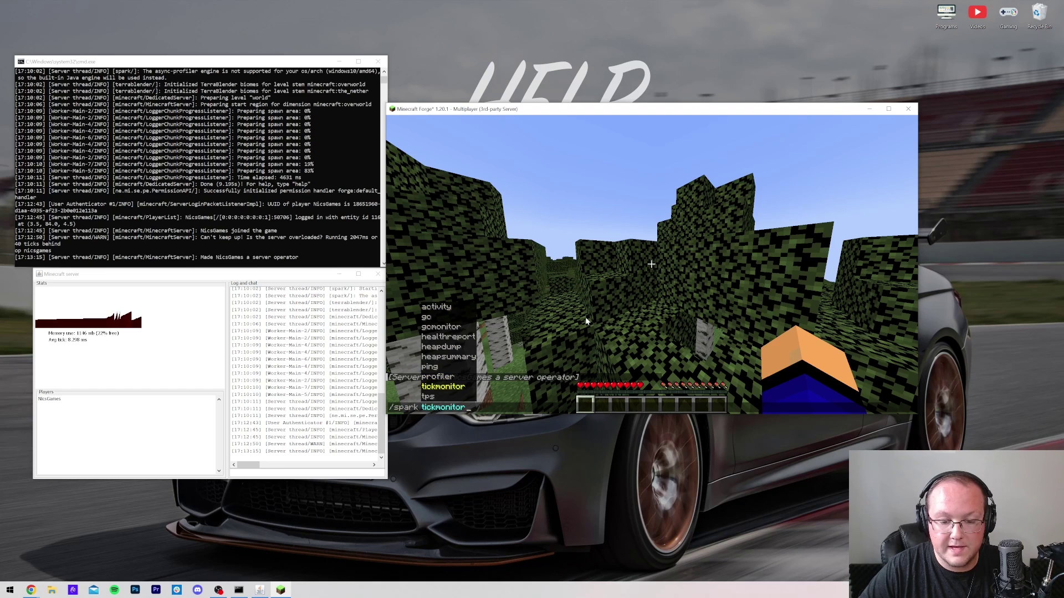
- Replace the tickmonitor subcommand with profiler start and run /spark profiler start
key("BackSpace")
key("BackSpace")
key("BackSpace")
key("BackSpace")
key("BackSpace")
key("BackSpace")
key("BackSpace")
key("BackSpace")
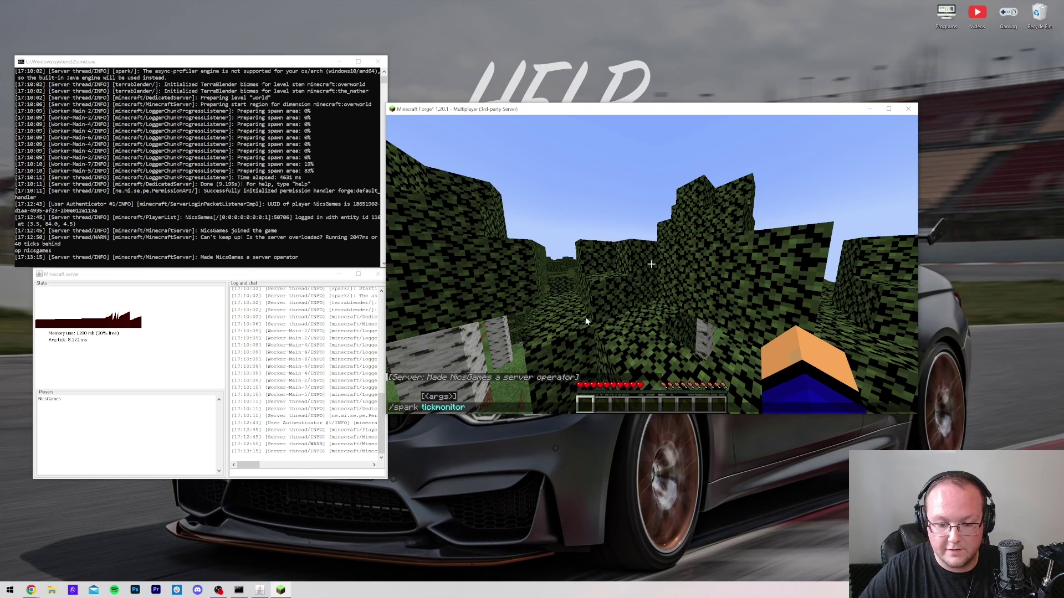
key("BackSpace")
type("profiler start")
key("Return")
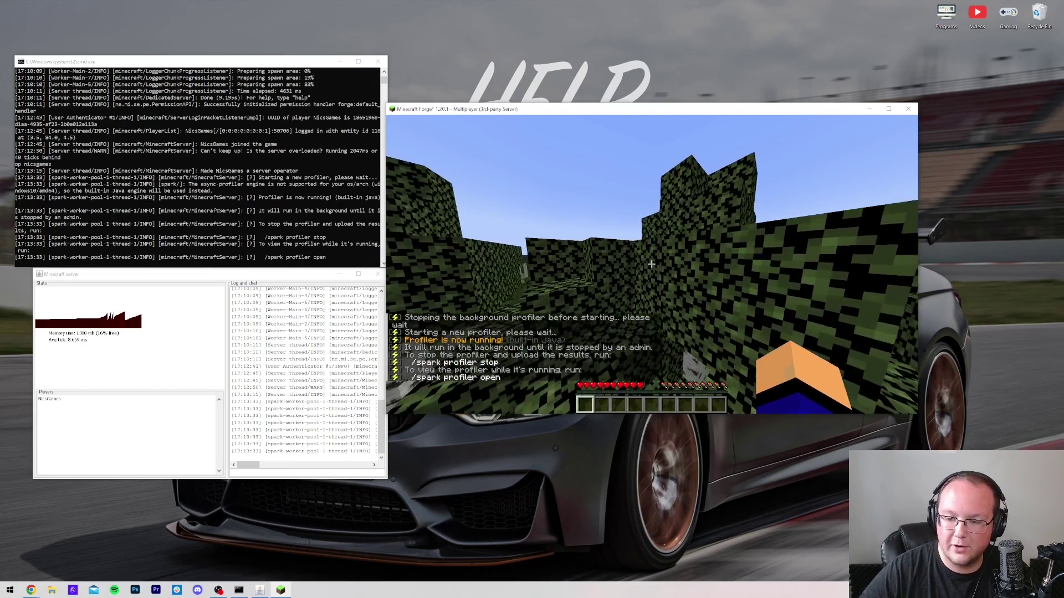
- Walk the character over the treetops and down onto the grassy hillside to explore the surrounding terrain
key("w")
key("w")
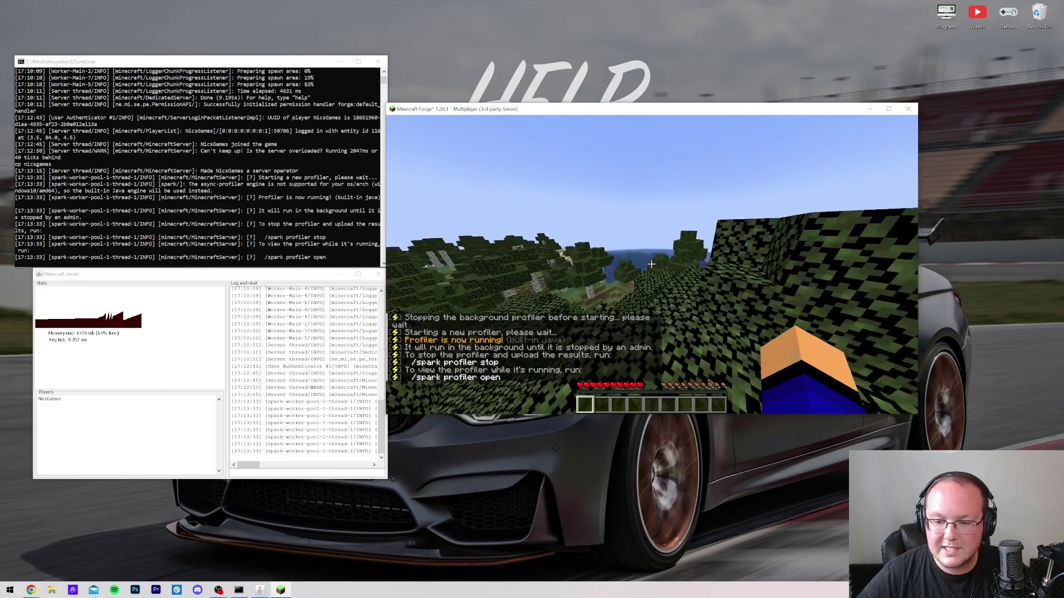
key("w")
key("w")
key("w")
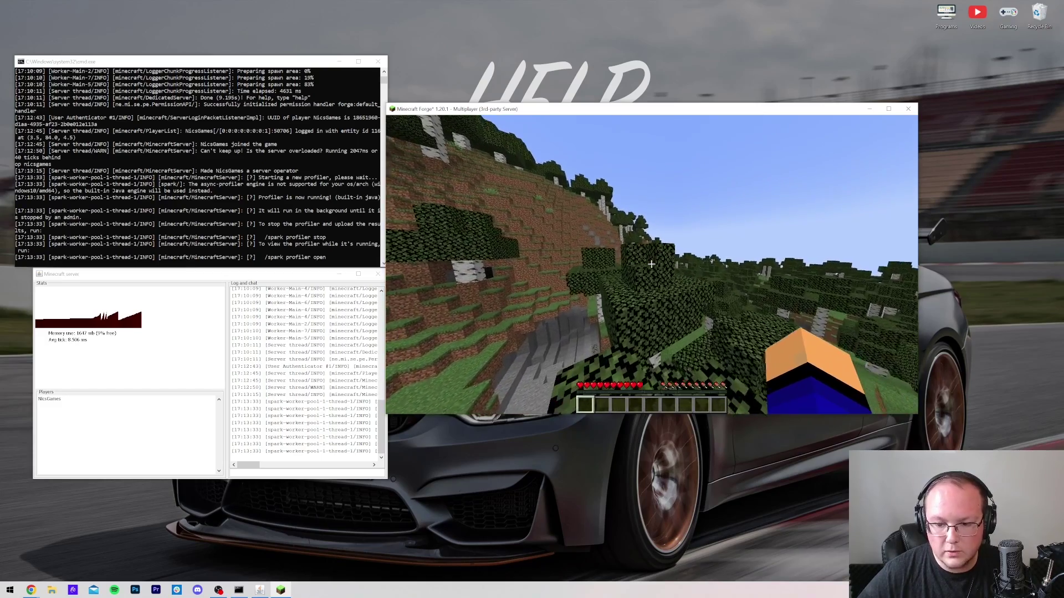
key("w")
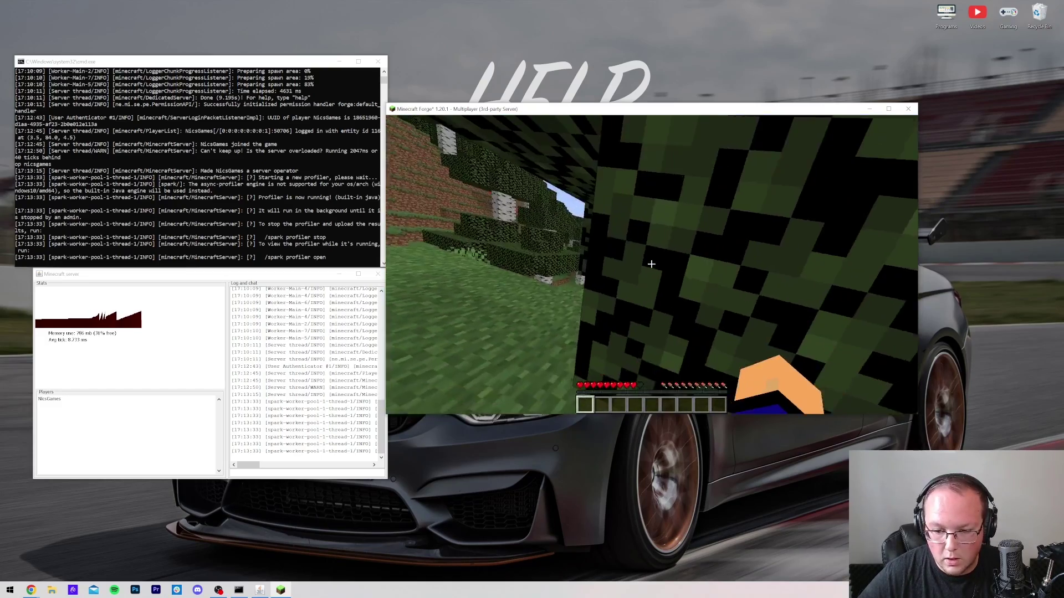
- Set the player's own game mode to creative with the /gamemode command and take off into flight
key("slash")
type("gamemode survival")
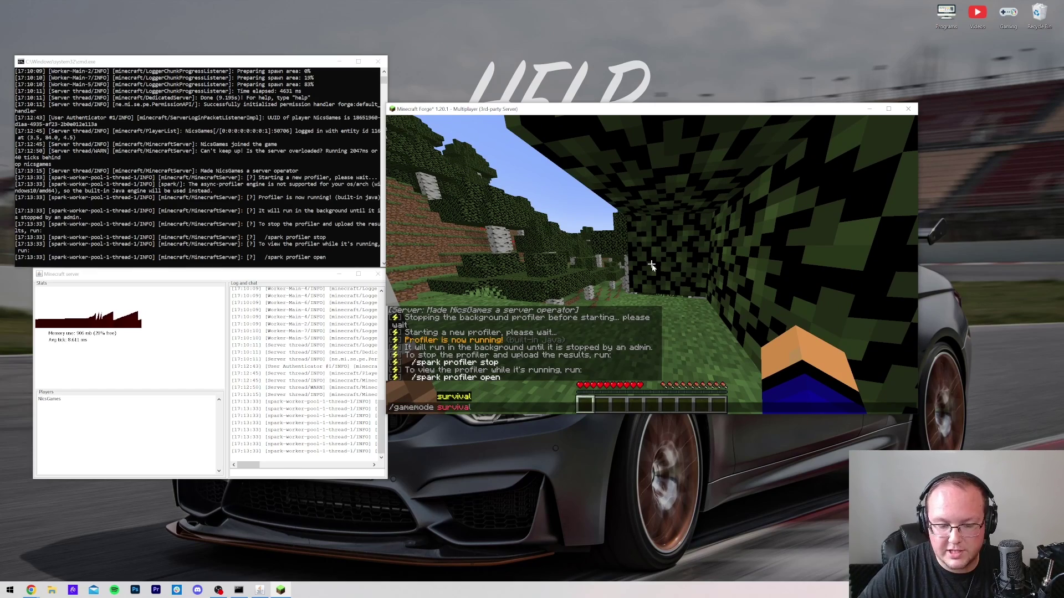
key("Tab")
key("Tab")
key("Return")
key("space")
key("space")
key("shift")
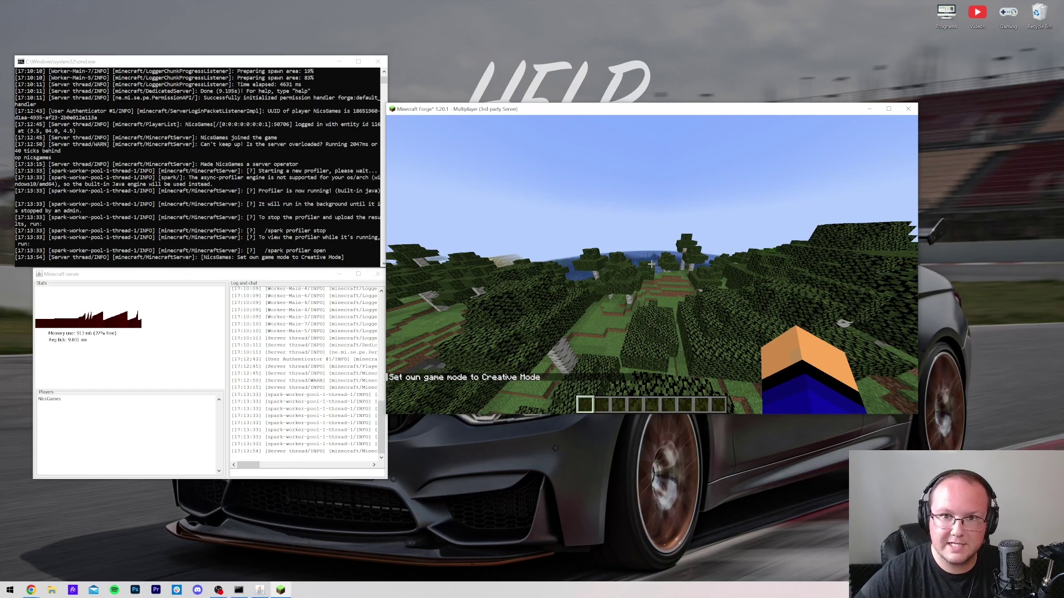
- Fly to the hillside with the blue trees and turn on the debug overlay to show the current biome
key("w")
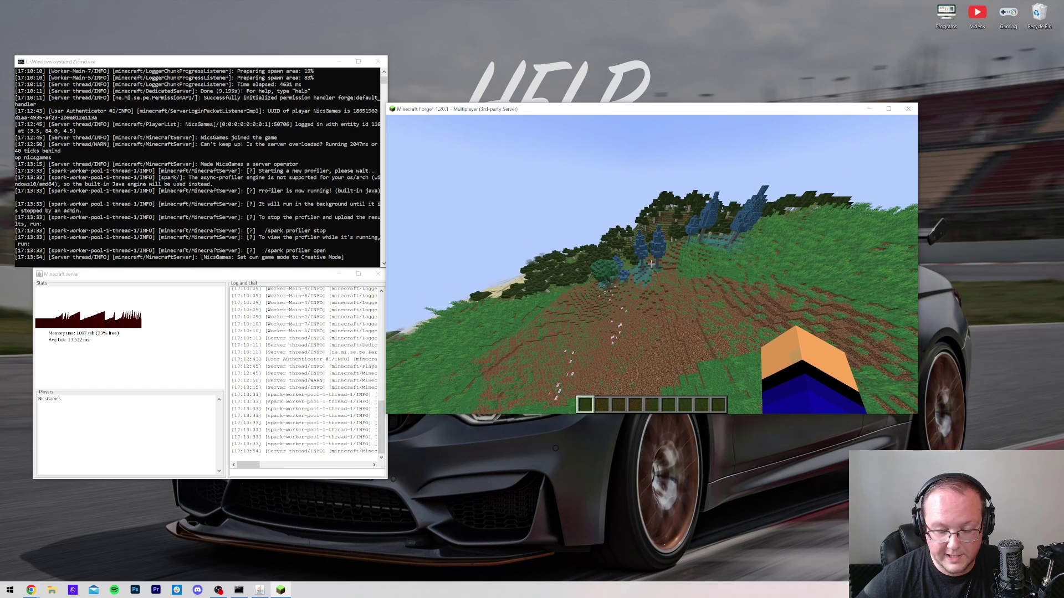
key("F3")
key("t")
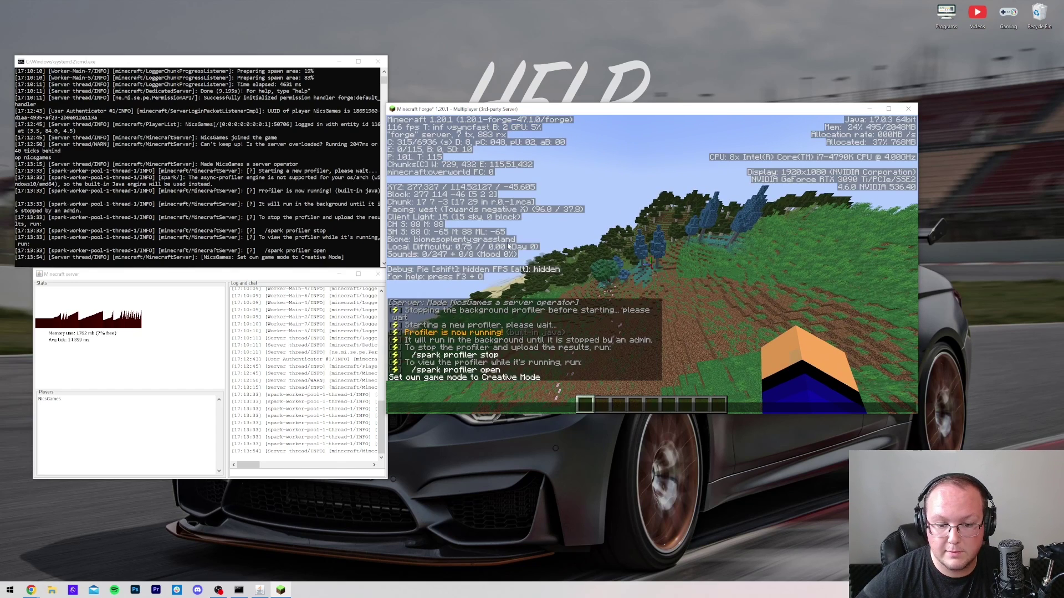
key("Escape")
key("w")
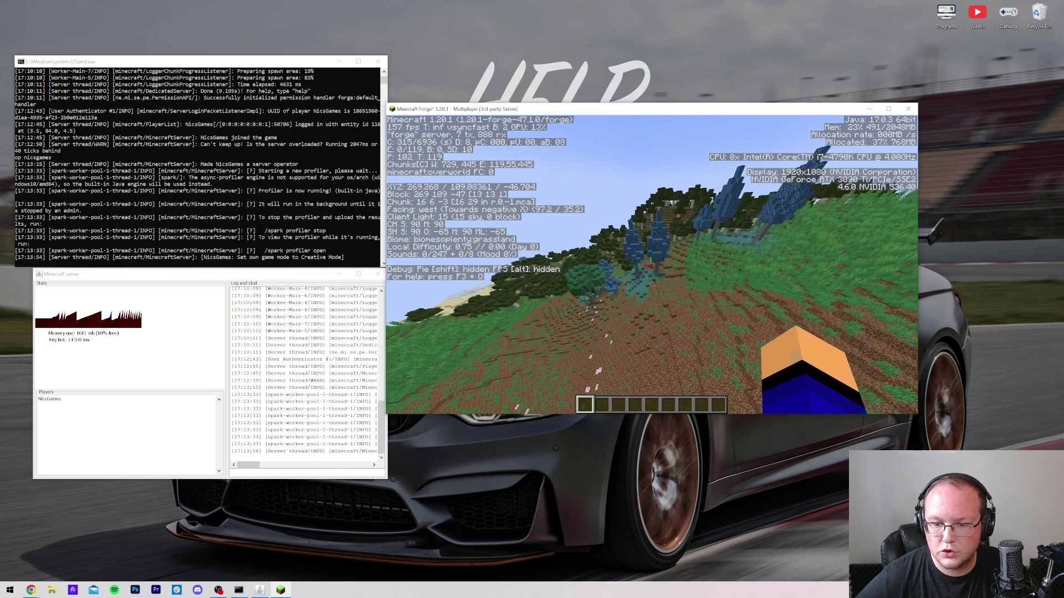
key("w")
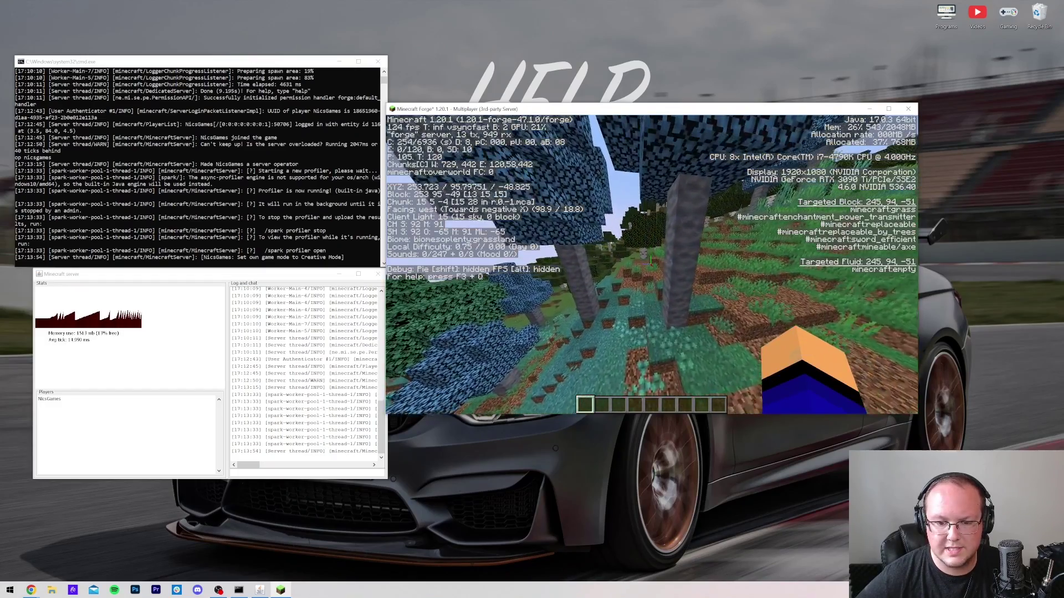
- Fly north past the blue magic trees and over the grassland, examining the Biomes O' Plenty vegetation and biome names
key("w")
key("space")
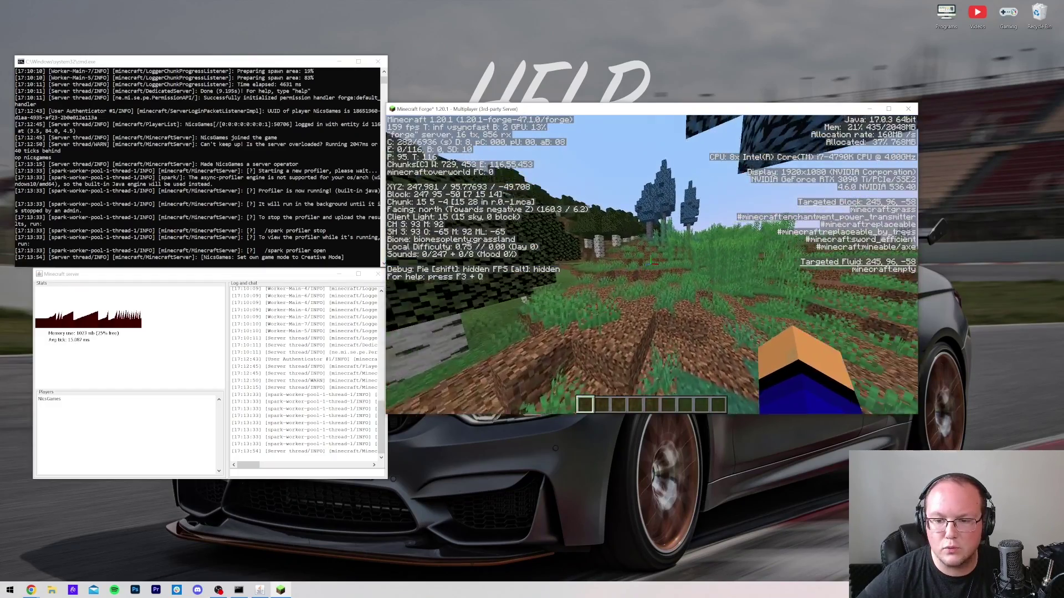
key("w")
key("space")
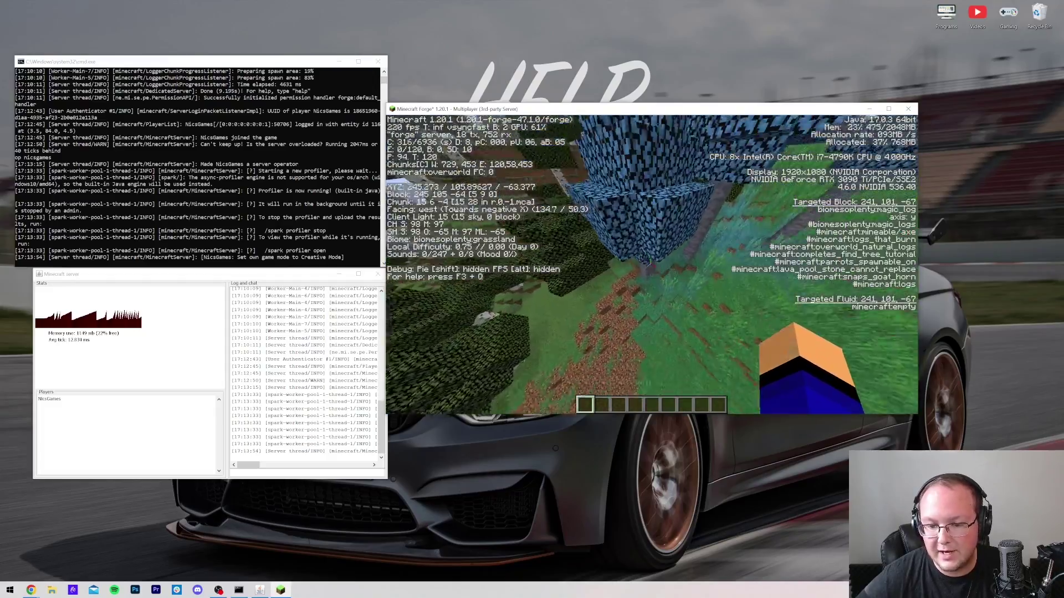
key("w")
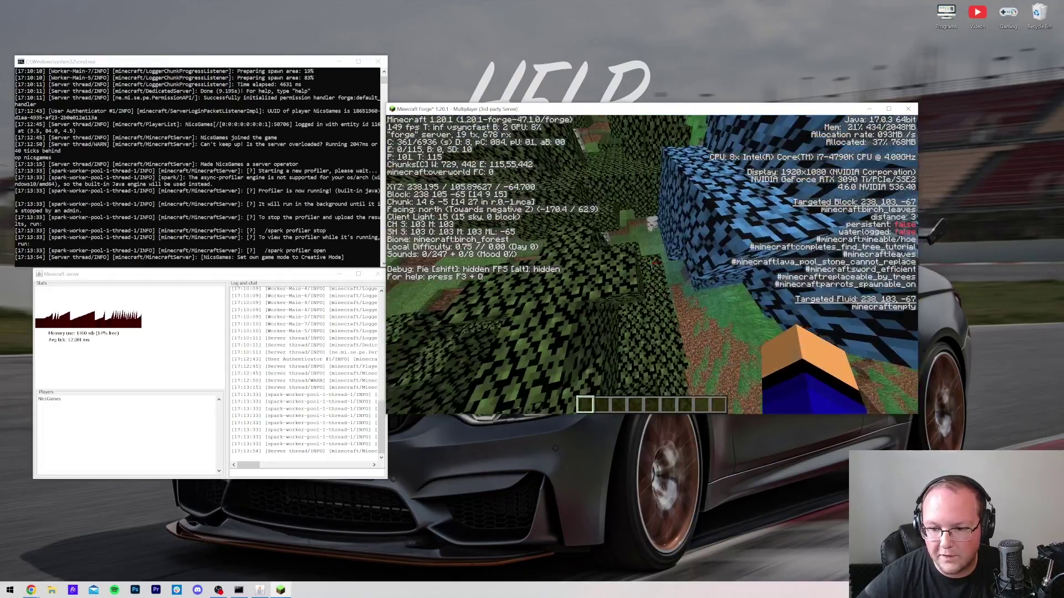
key("w")
key("space")
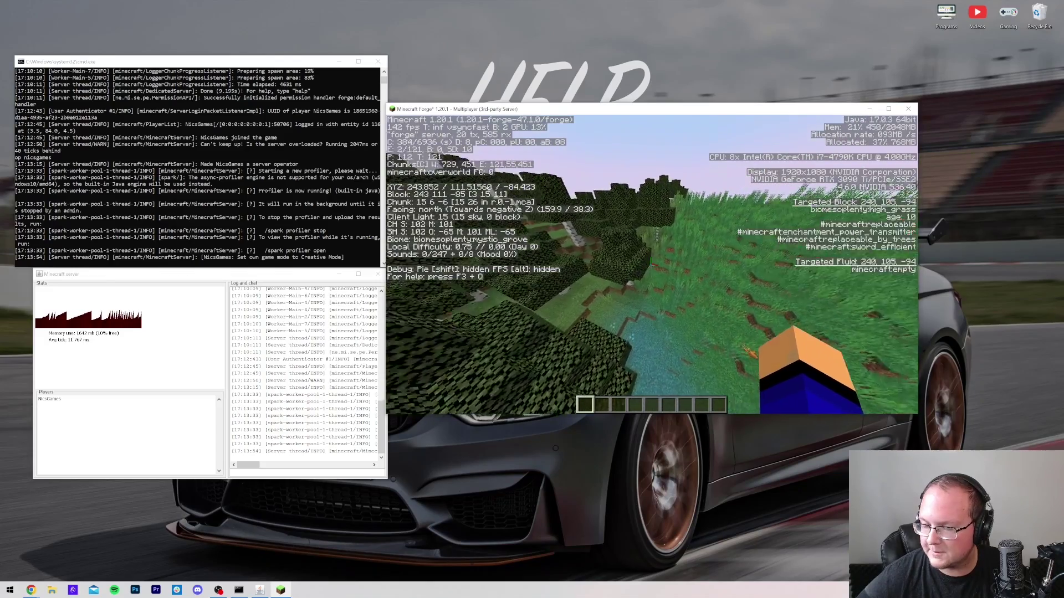
key("w")
key("space")
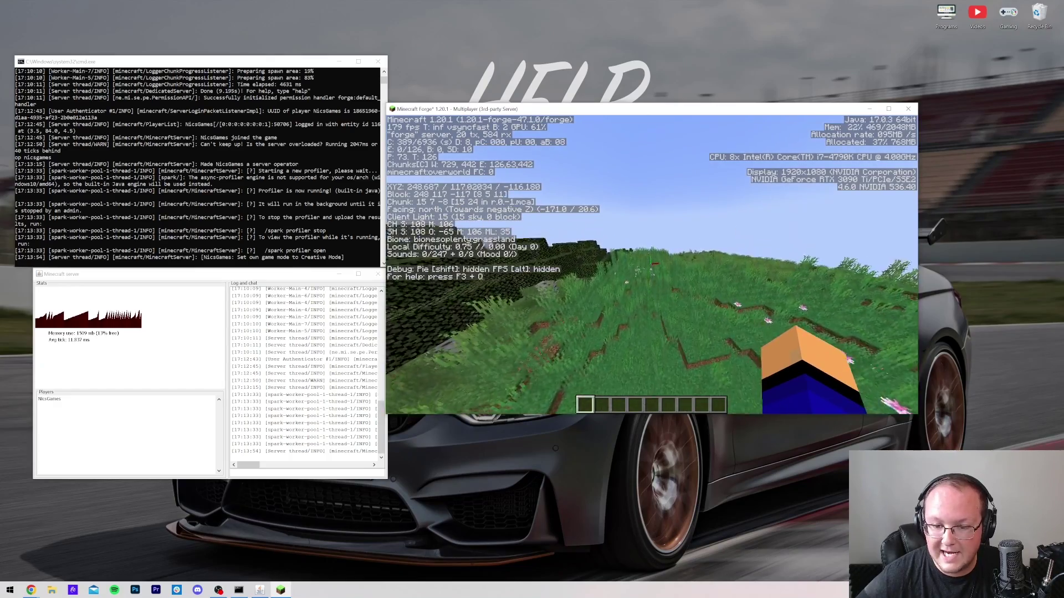
key("w")
key("space")
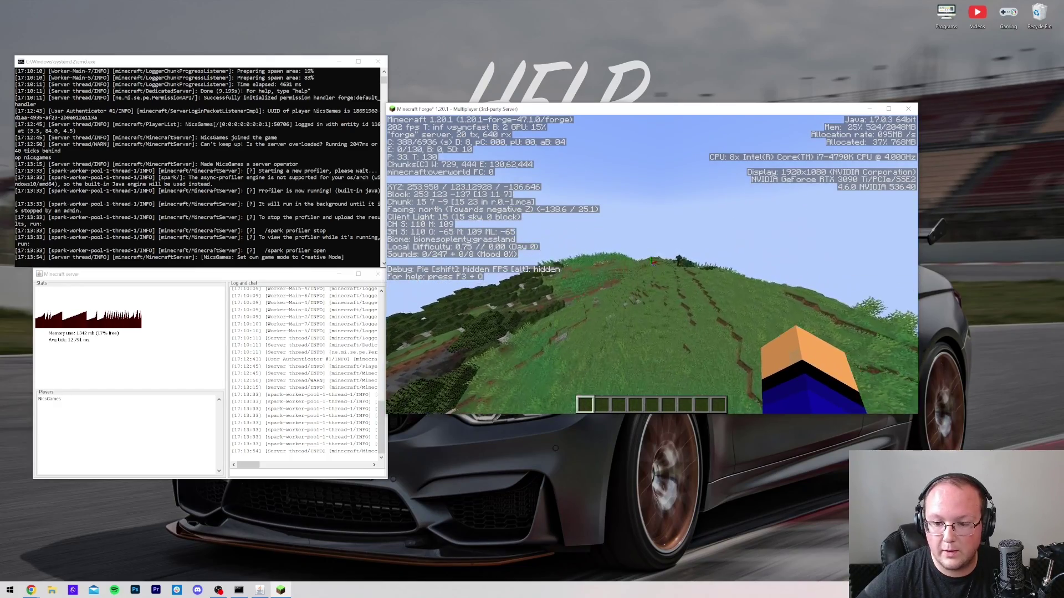
- Fly on into the Biomes O' Plenty coniferous forest and examine its fir trees from above
key("w")
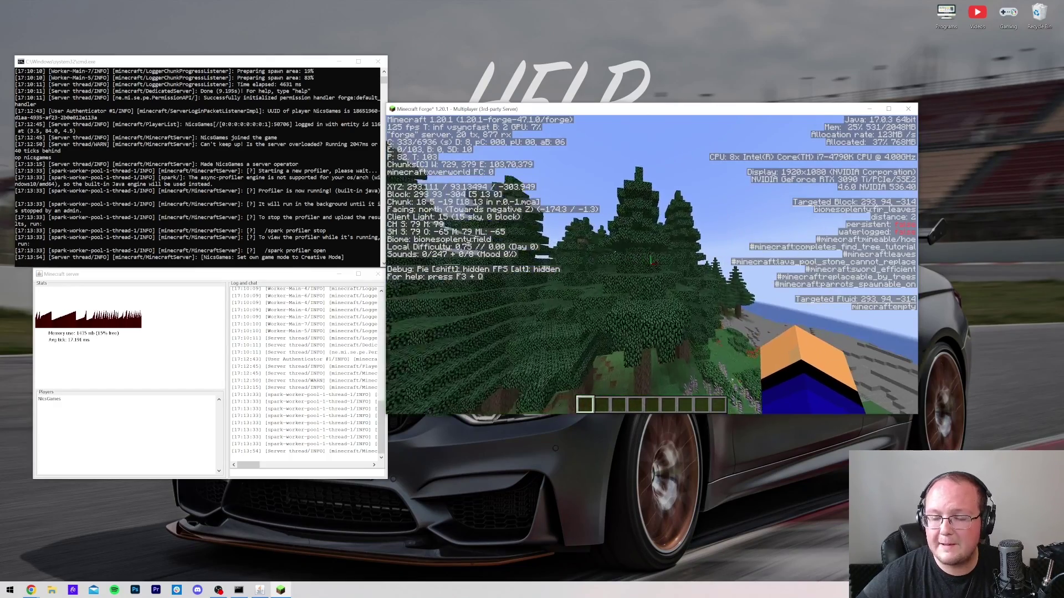
key("w")
key("d")
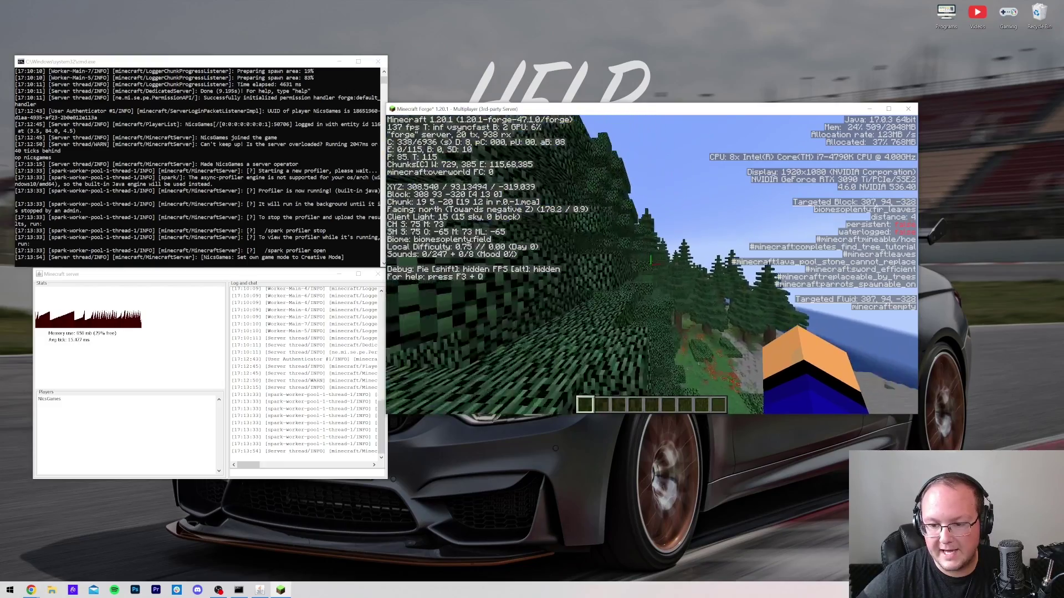
key("w")
key("d")
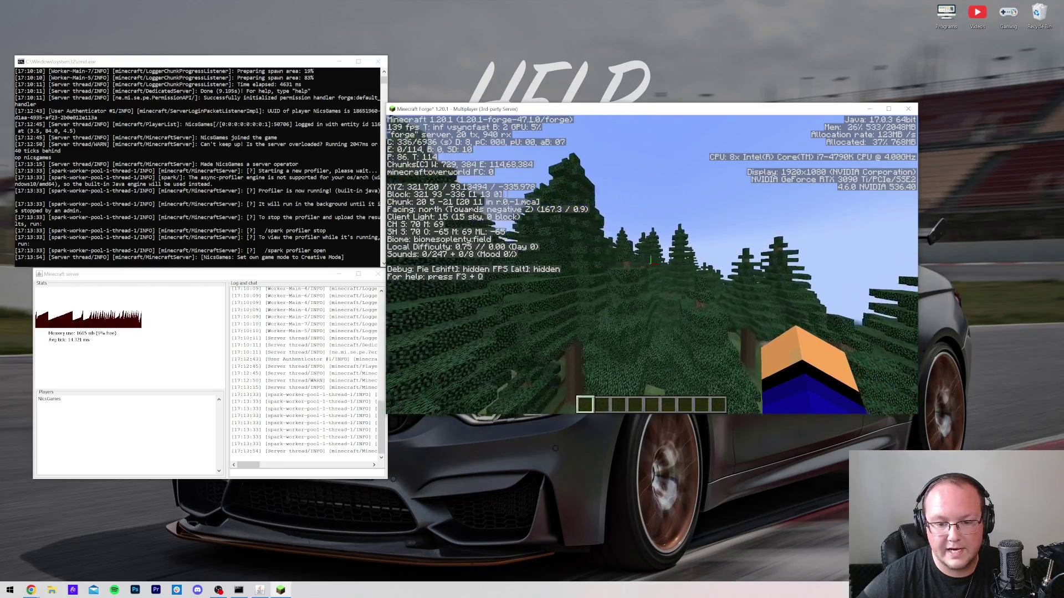
key("w")
key("space")
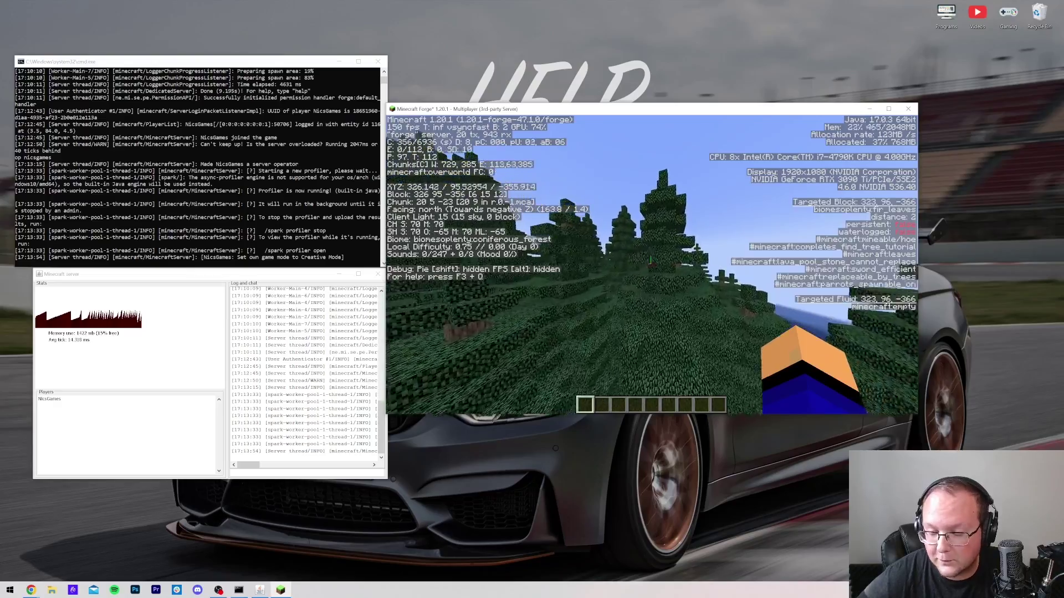
key("w")
key("d")
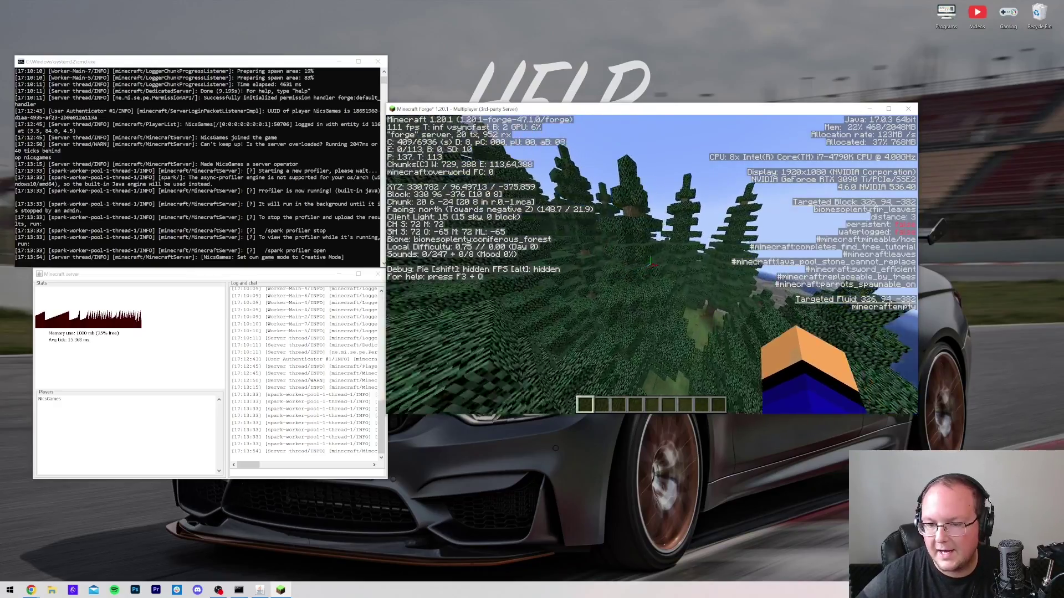
key("w")
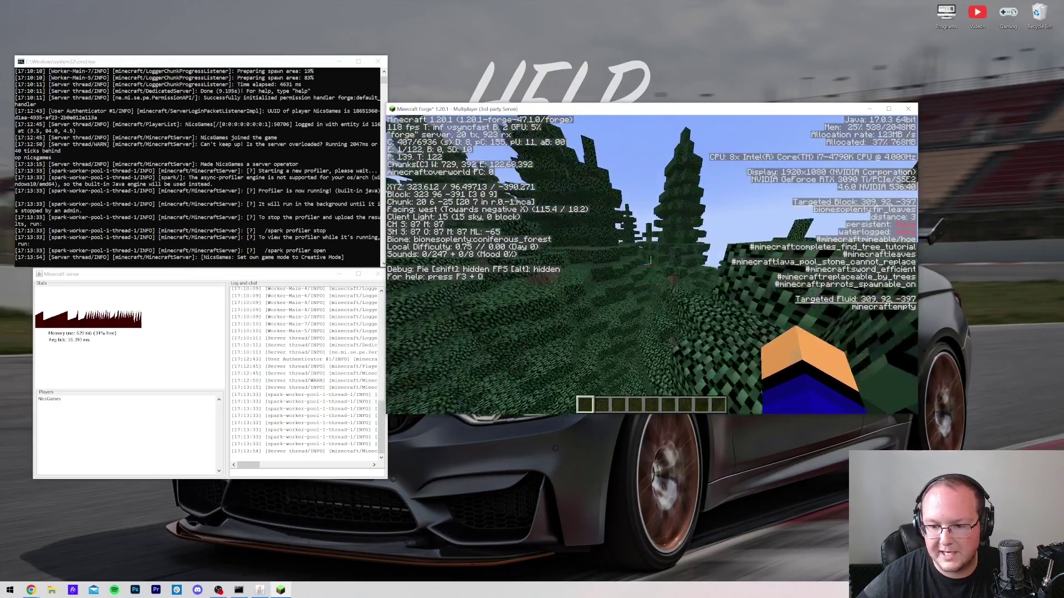
key("space")
key("w")
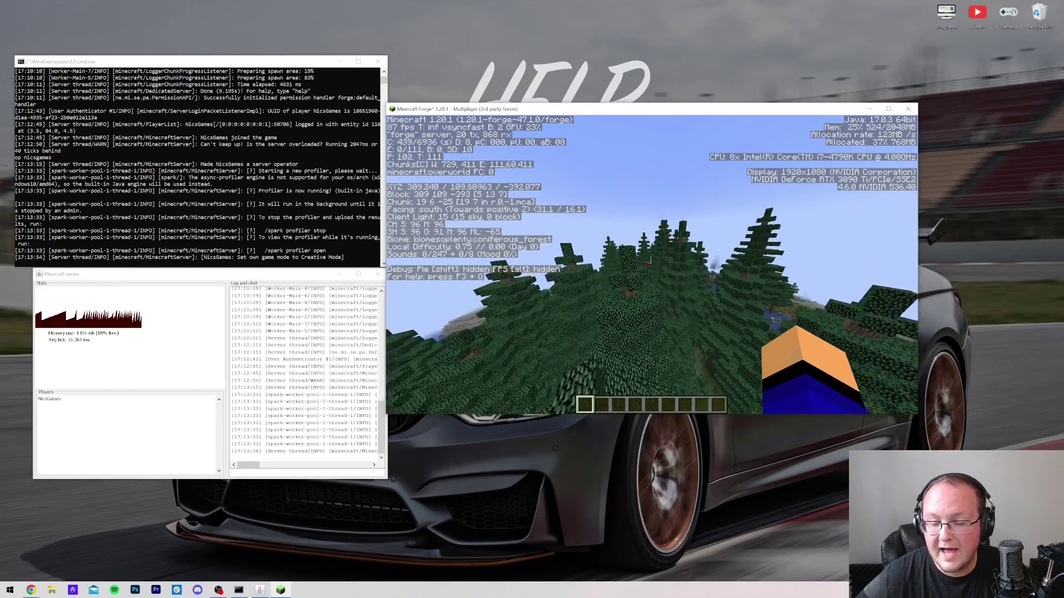
key("w")
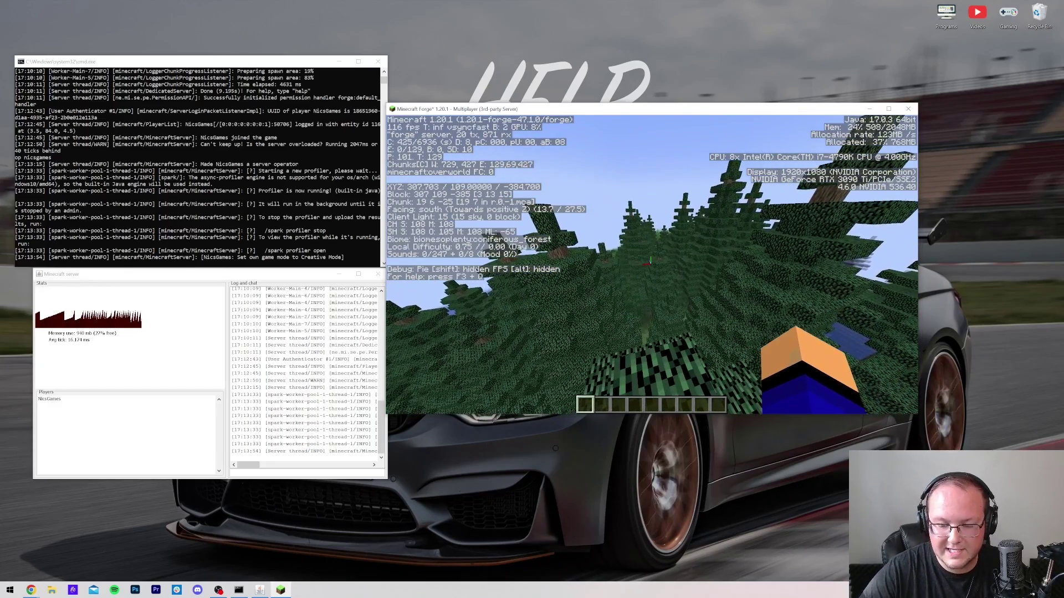
- Try to start the Spark profiler again by running /spark profiler start
type("/spark p")
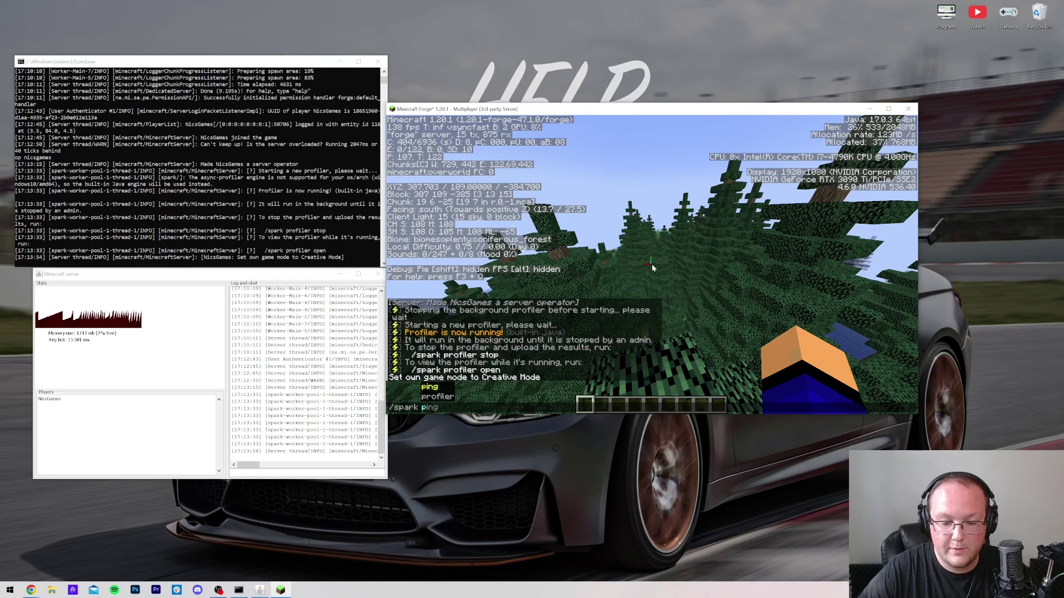
type("rofiler start")
key("Return")
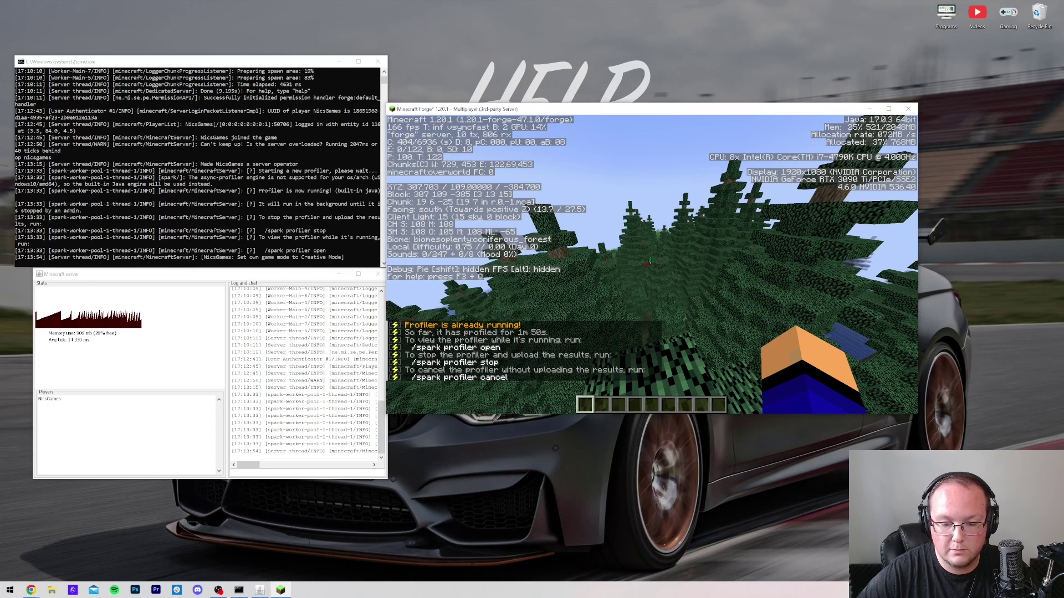
- Stop the Spark profiler and upload its results by running /spark profiler stop
key("t")
key("Up")
key("BackSpace")
key("BackSpace")
key("BackSpace")
type("op")
key("Return")
key("t")
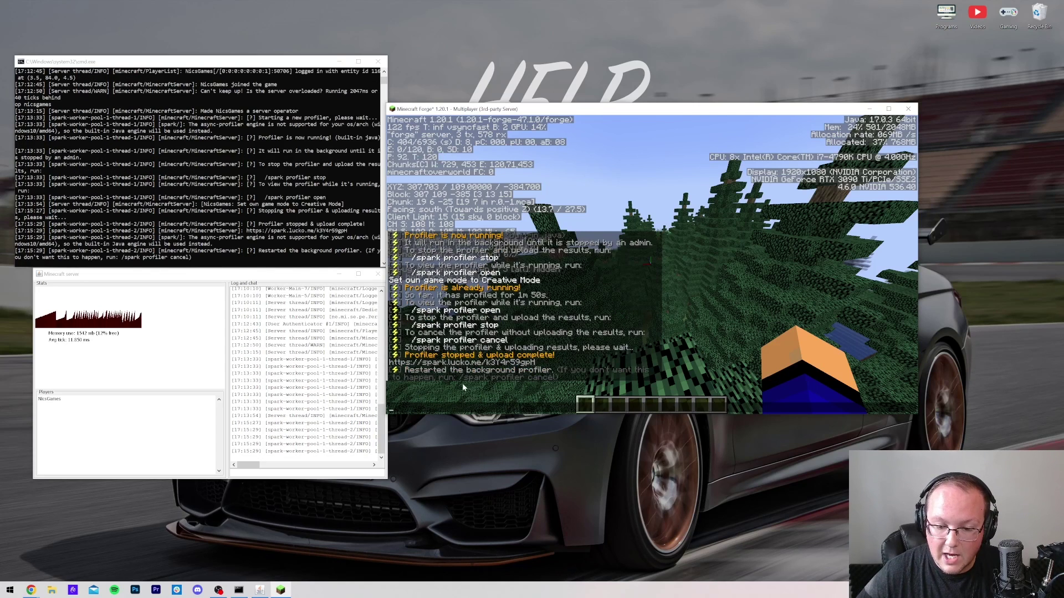
left_click(468, 363)
left_click(652, 253)
left_click(30, 590)
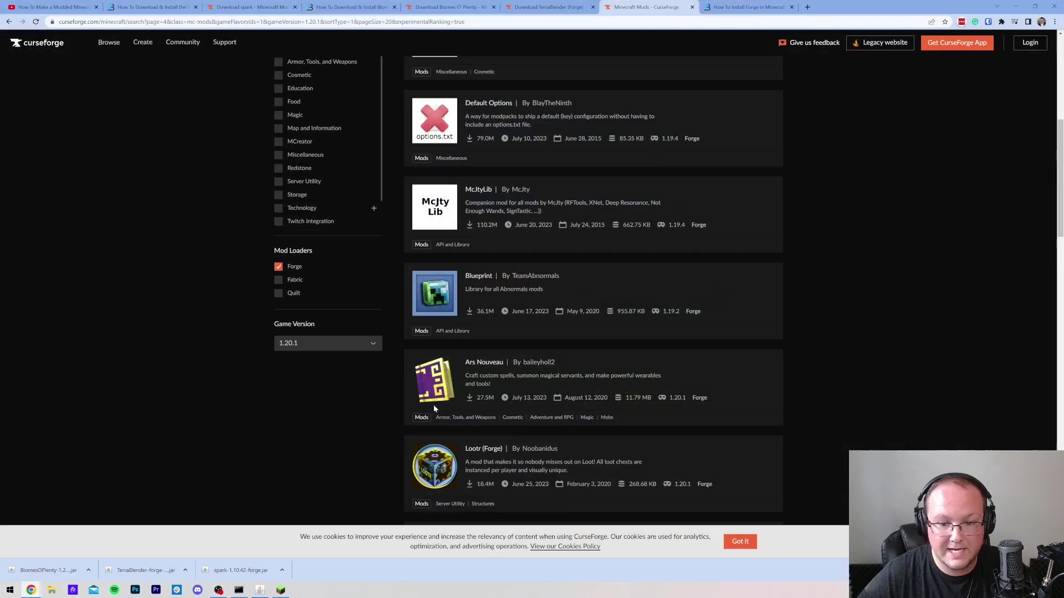
key("ctrl+t")
type("https://spark.lucko.me/k3Y4r59gpH")
key("Return")
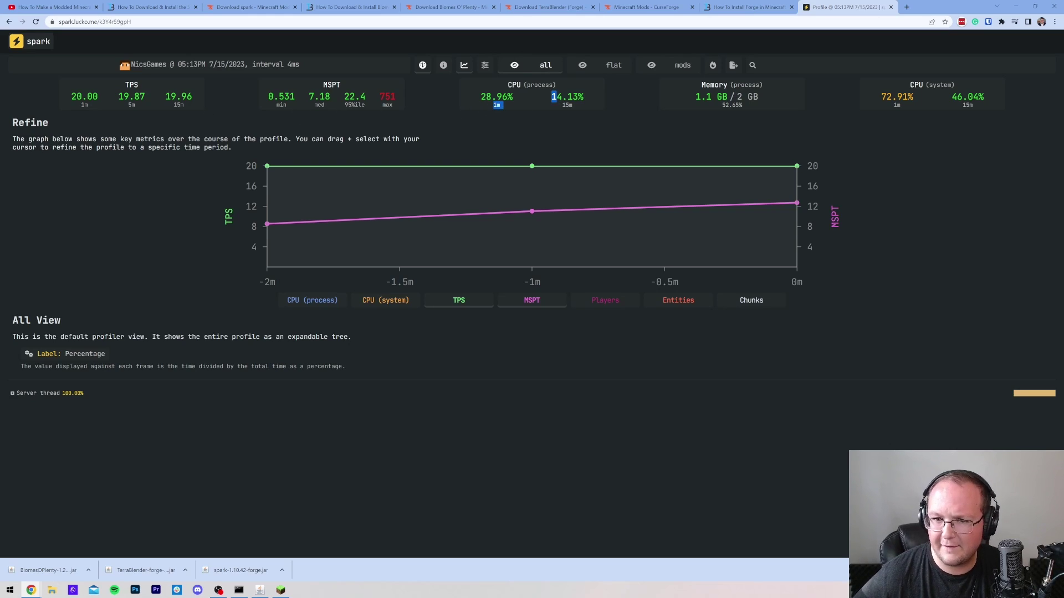
- Review the CPU figures and expand the Server thread tree through waitUntilNextTick, managedBlock and waitForTasks to parkNanos
left_click(543, 101)
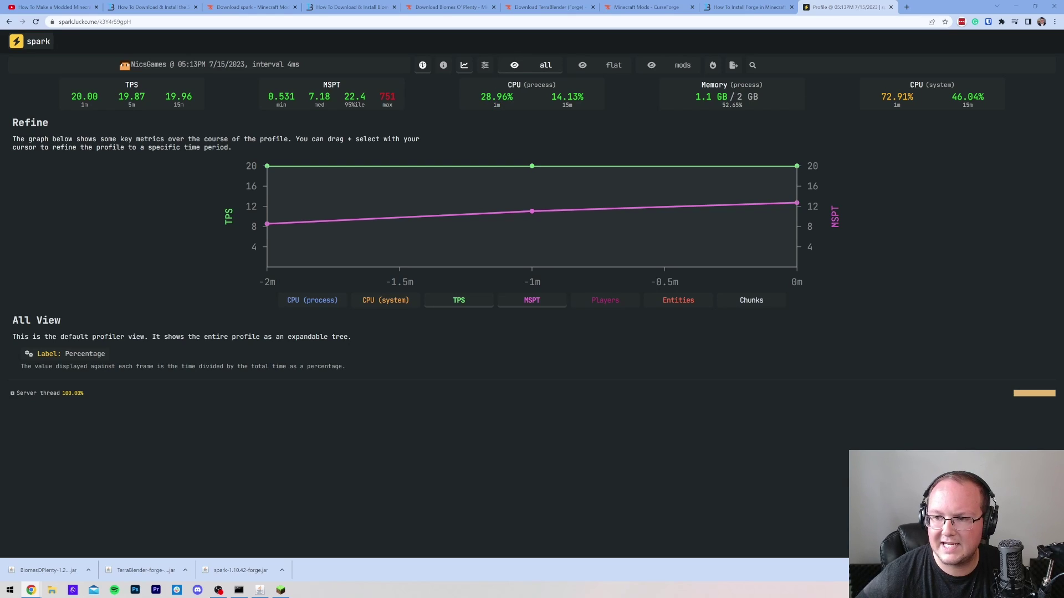
left_click_drag(908, 97, 878, 97)
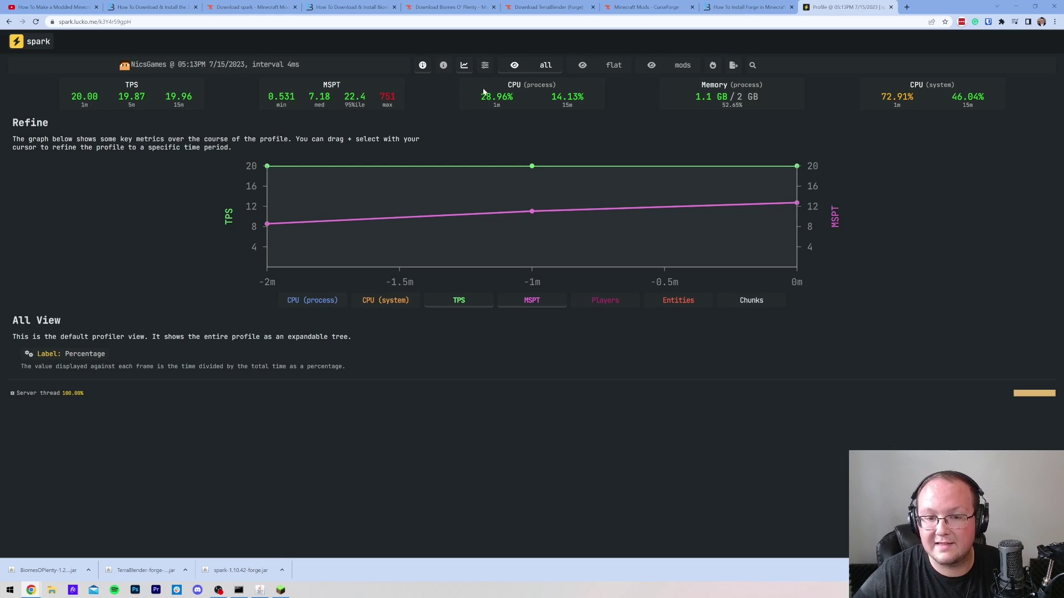
left_click(61, 393)
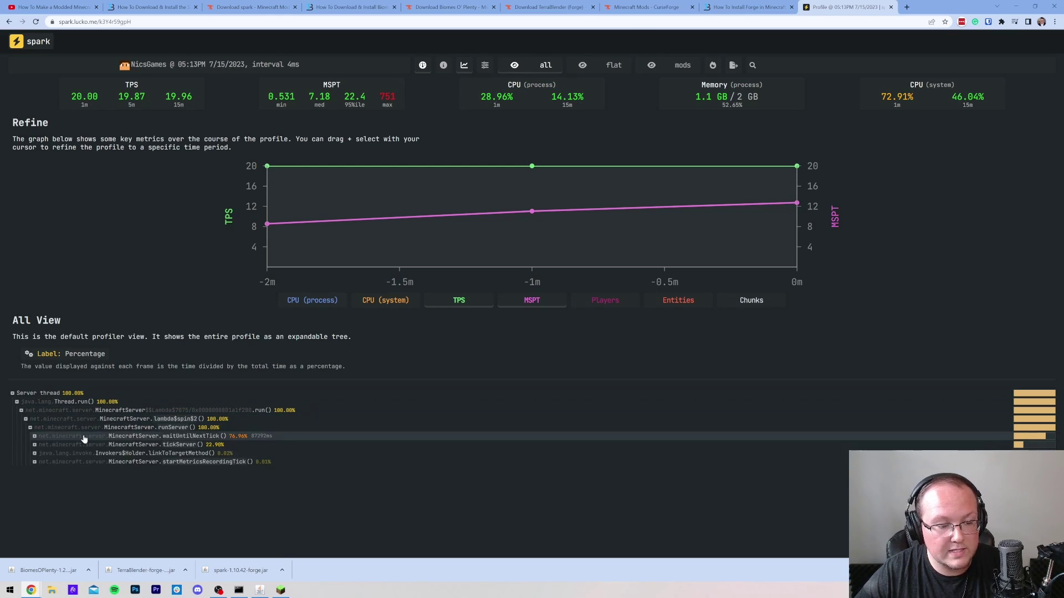
left_click(84, 437)
left_click(88, 446)
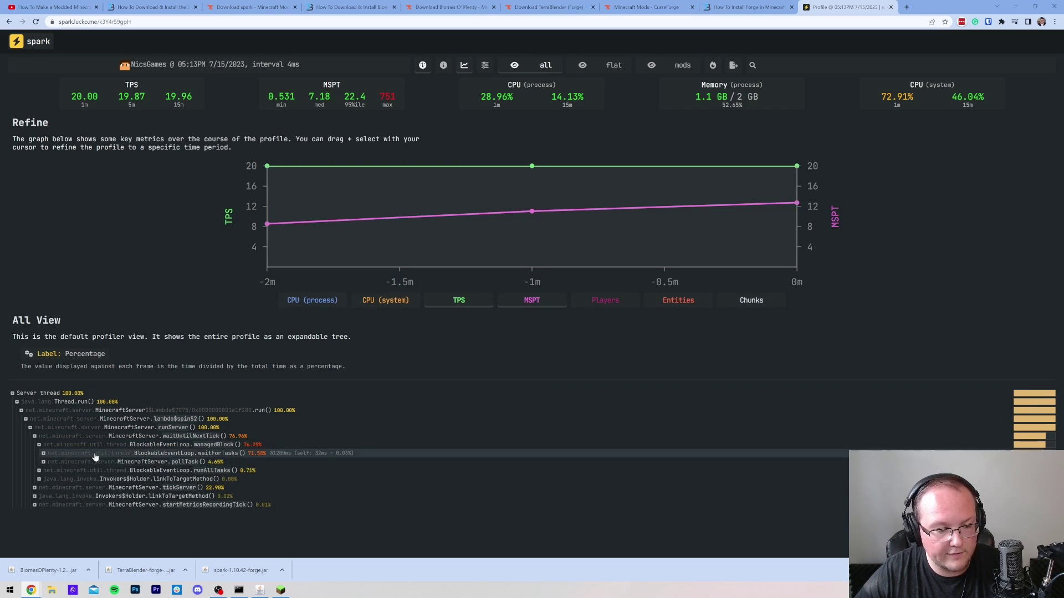
left_click(93, 454)
left_click(101, 464)
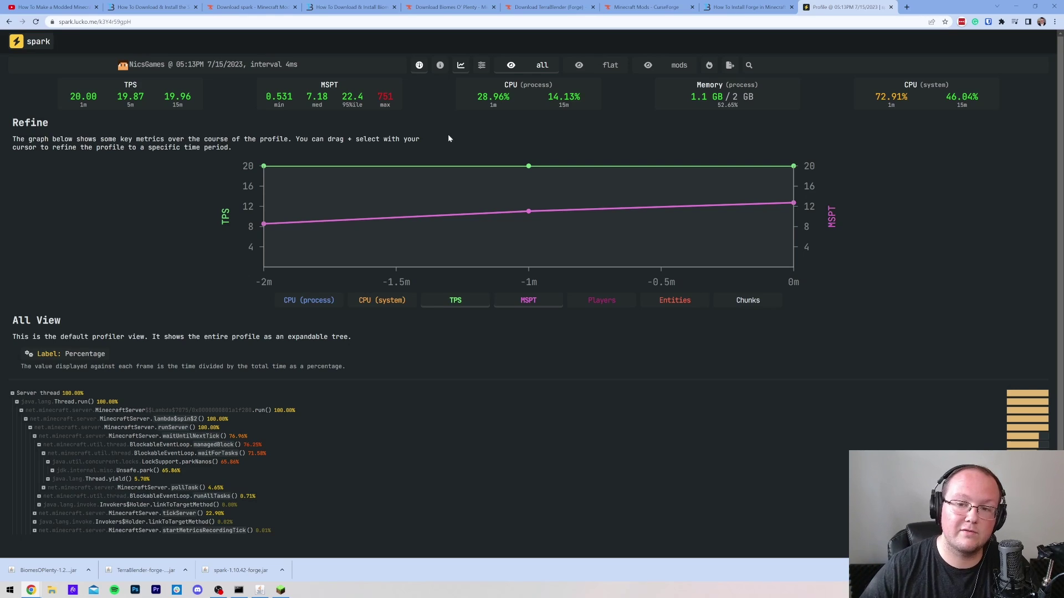
- Show the report's mods view and examine the breakdown of server load by mod
left_click(680, 65)
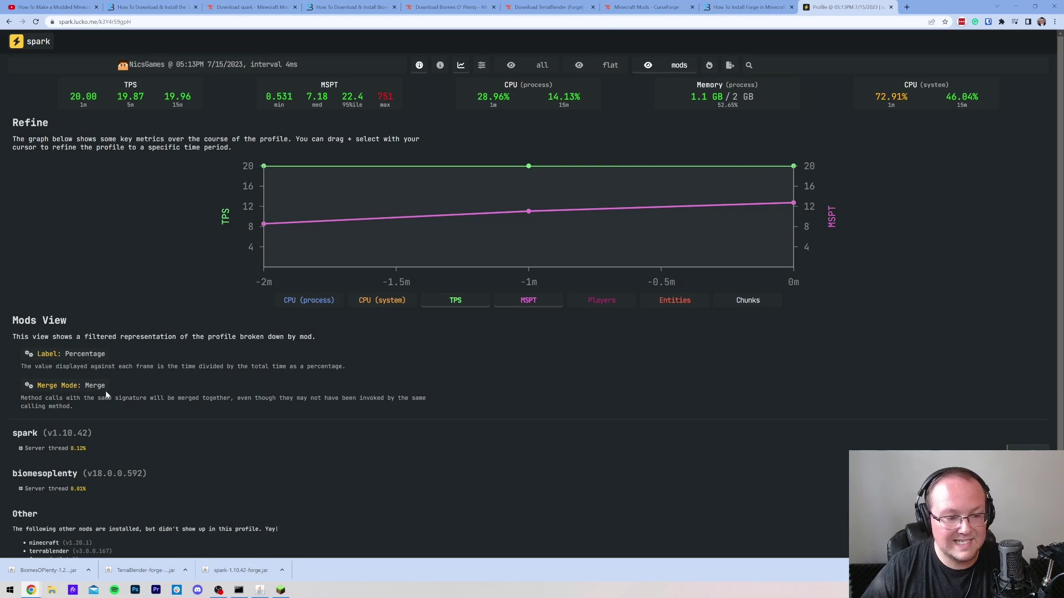
scroll(105, 394, "down", 1)
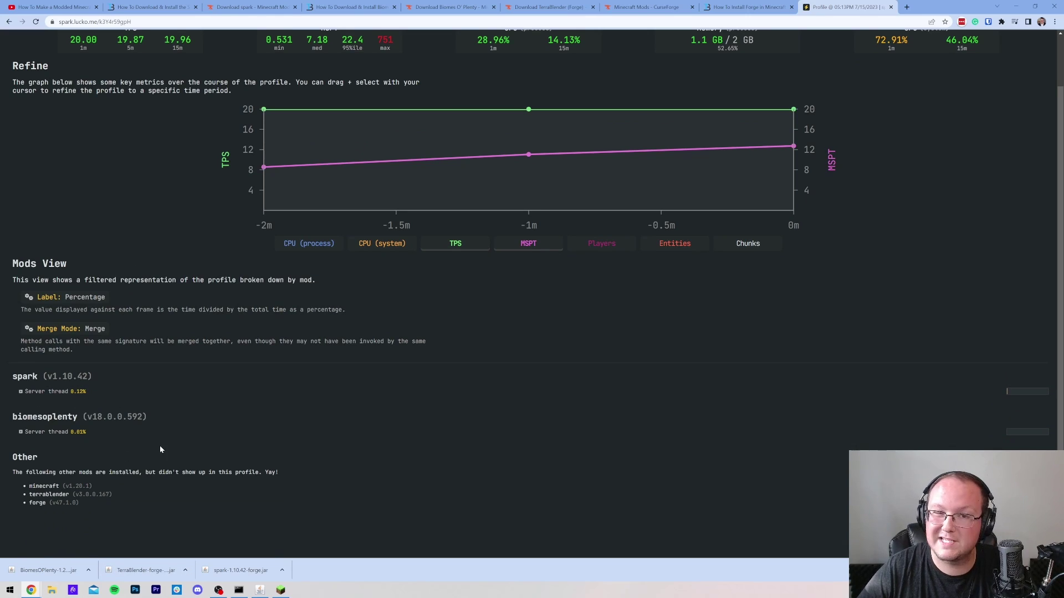
scroll(162, 449, "up", 1)
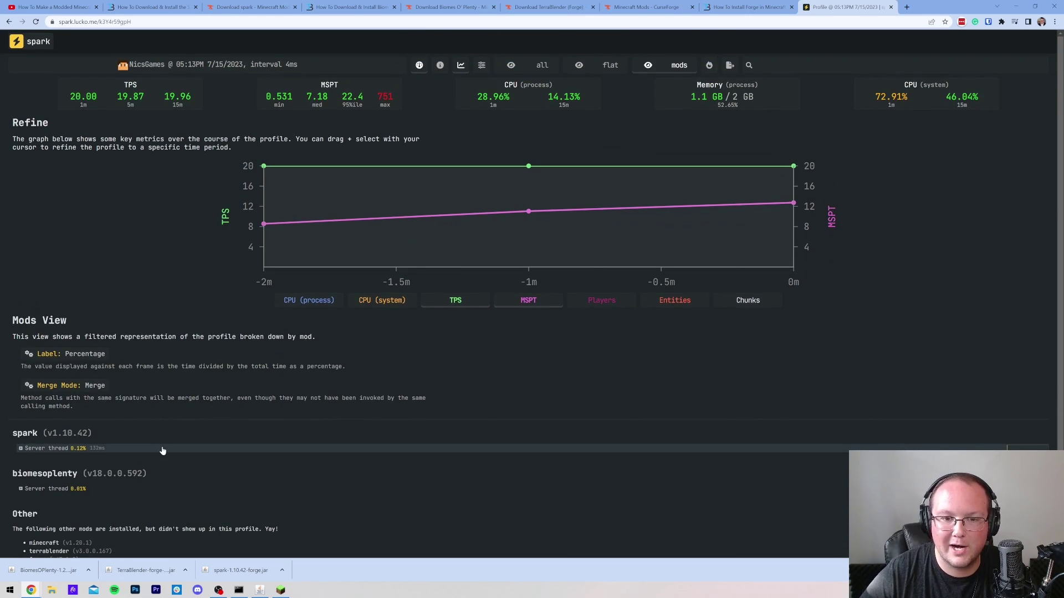